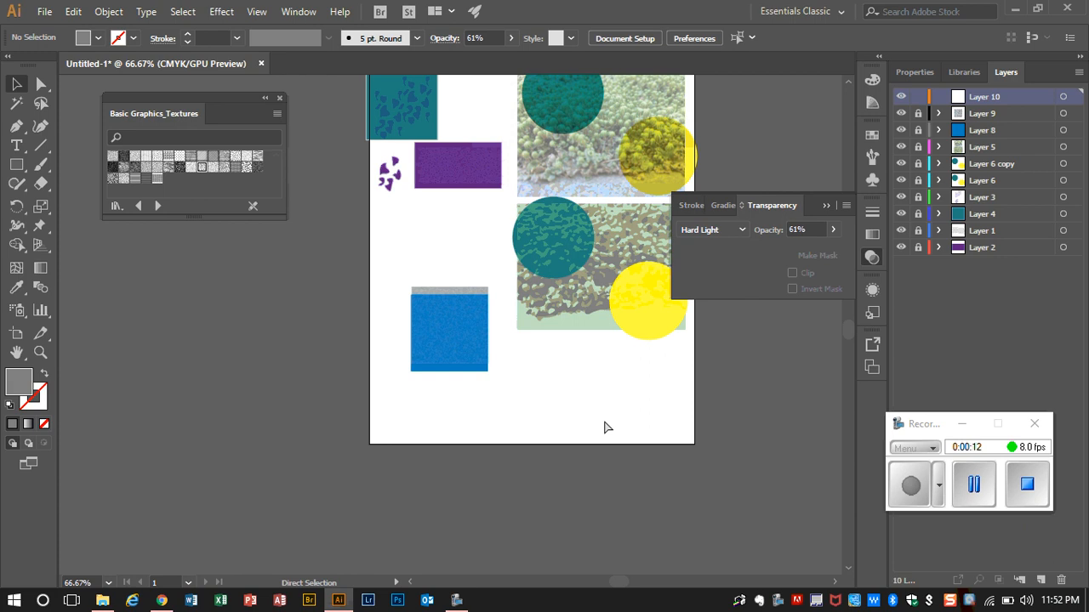
Step: Draw a gray circle about 1.36 in wide in the empty area near the artboard's lower edge
key(ctrl+plus)
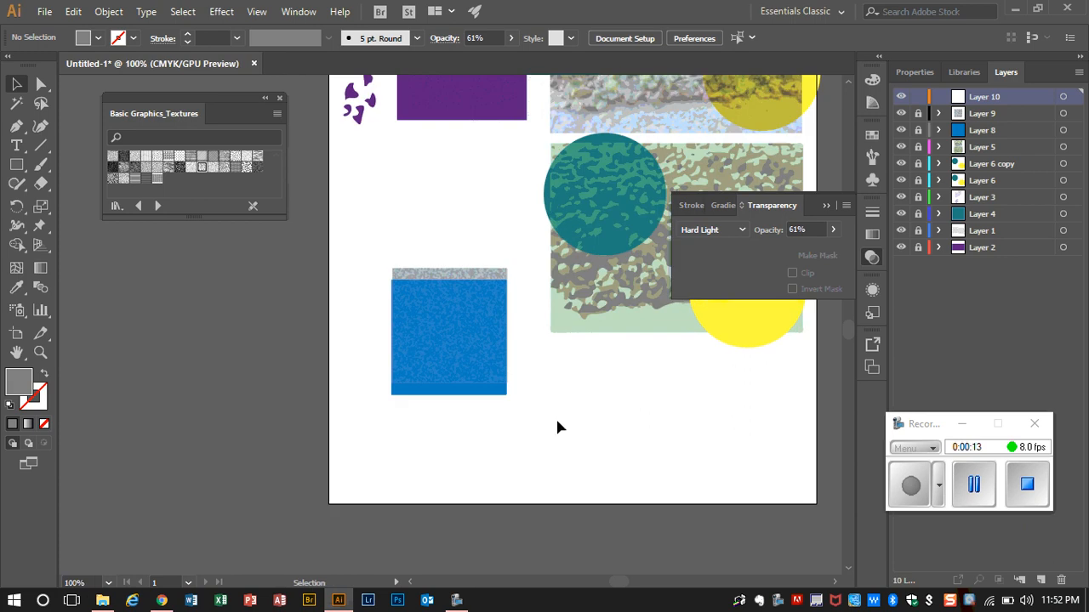
click(834, 582)
click(835, 584)
click(835, 584)
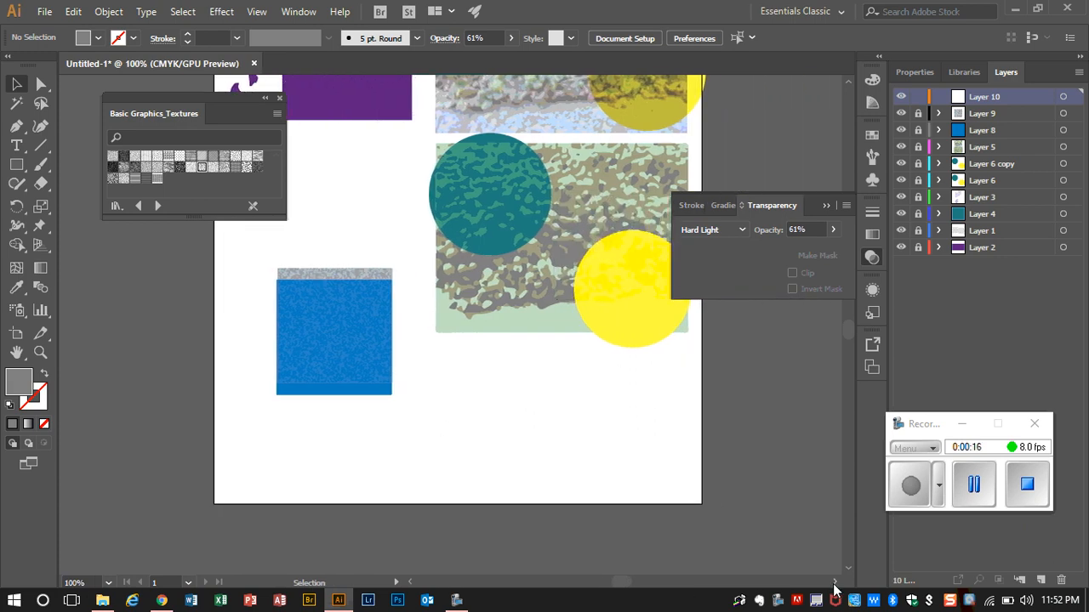
click(834, 583)
drag(15, 175, 50, 204)
click(50, 204)
drag(421, 399, 500, 476)
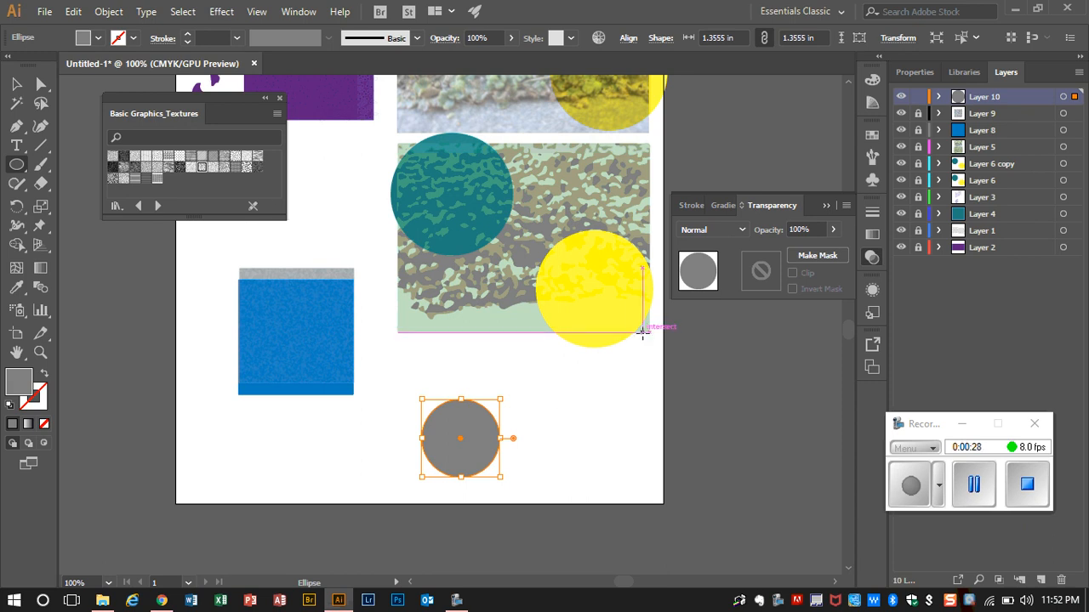
Step: Create a new scatter brush from the gray circle
click(872, 157)
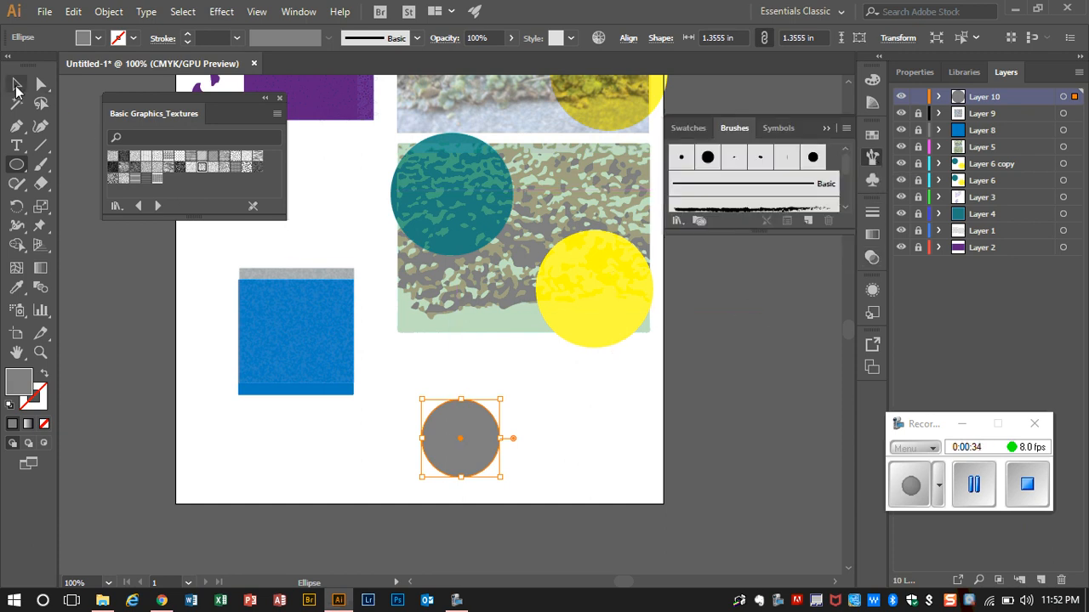
click(17, 83)
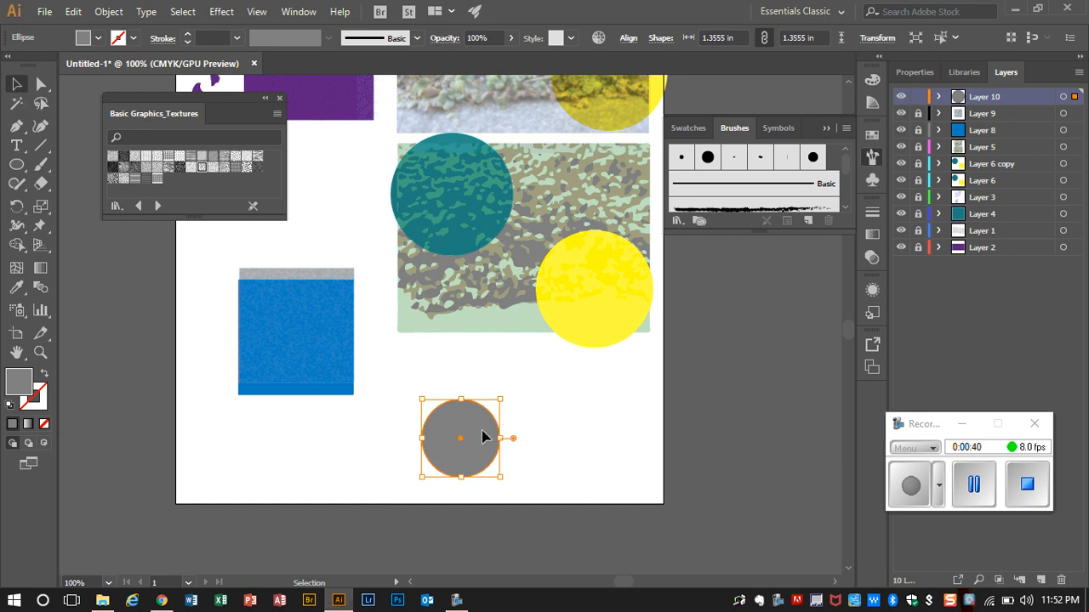
mouse_move(485, 437)
mouse_down()
mouse_move(652, 267)
mouse_move(697, 199)
mouse_up()
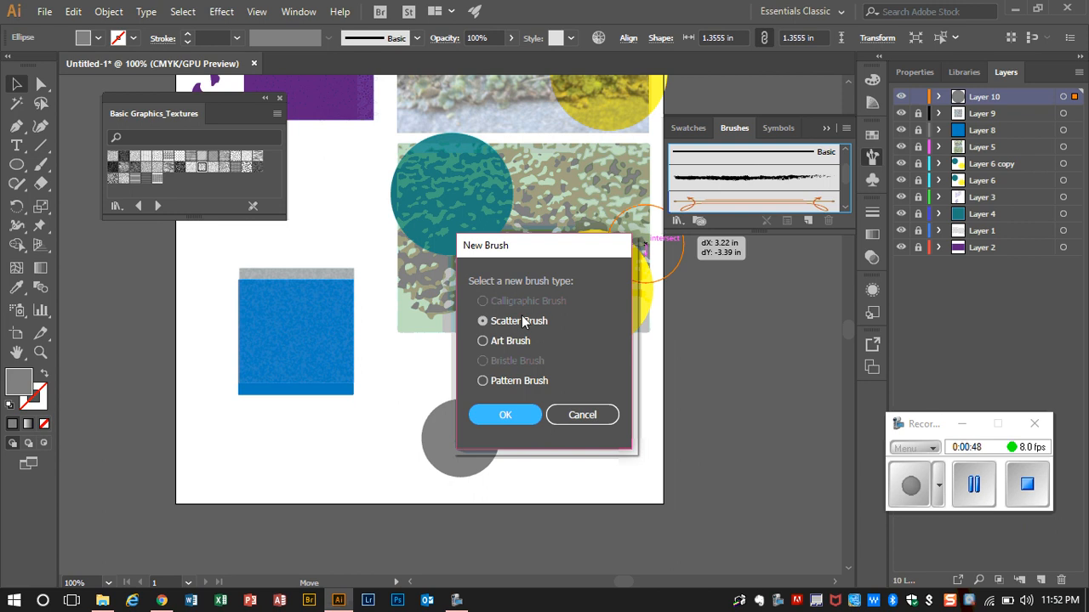
click(507, 415)
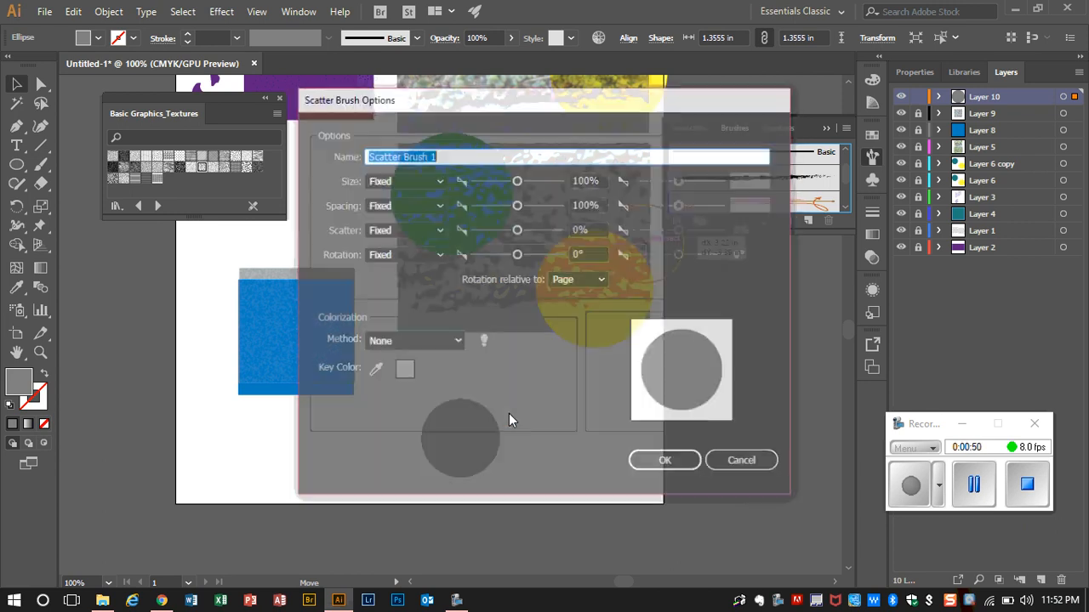
click(959, 493)
click(895, 490)
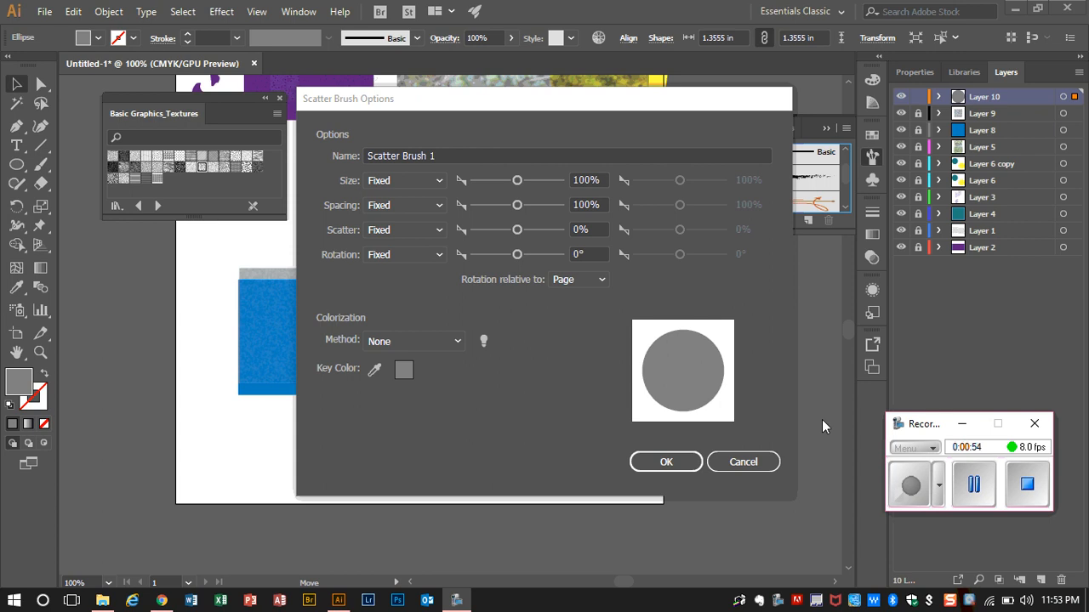
Step: Set the new scatter brush's size, spacing, scatter and rotation to Random and accept the brush options
click(438, 180)
click(439, 215)
click(438, 205)
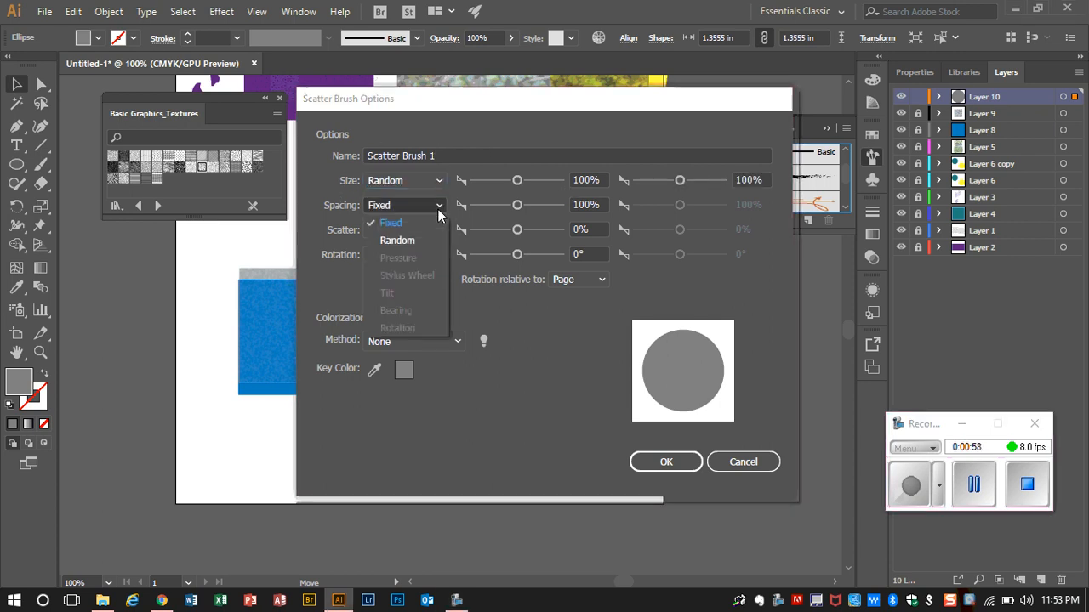
click(437, 241)
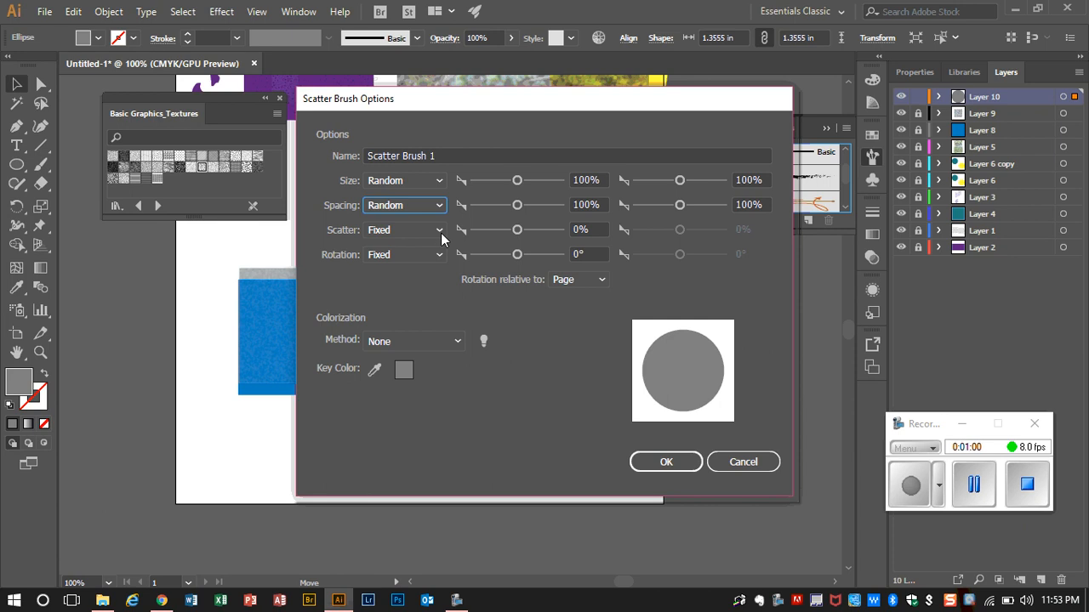
click(441, 235)
click(441, 265)
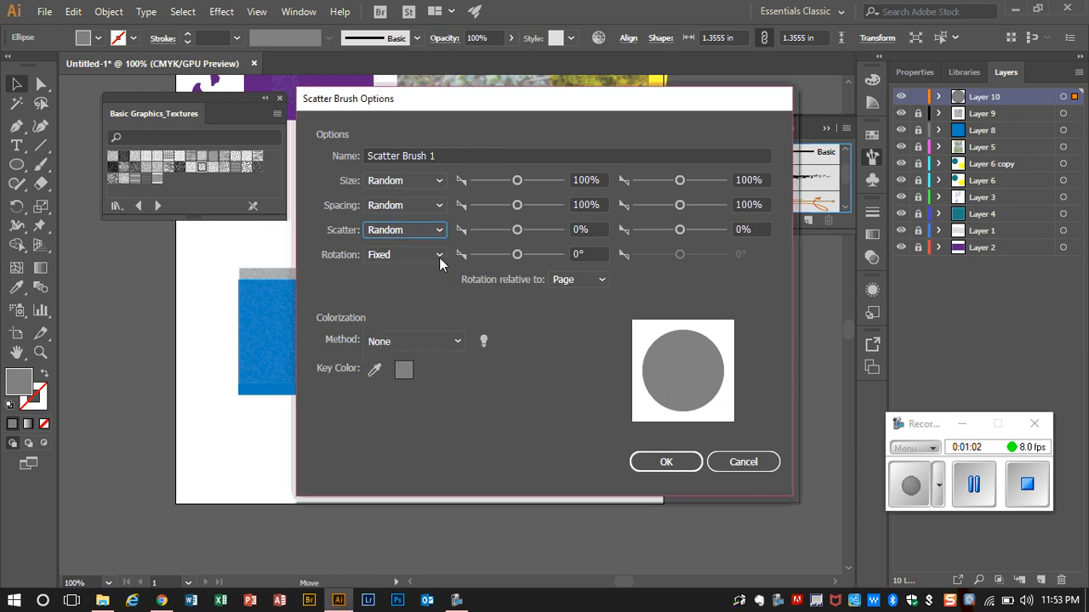
click(439, 257)
click(439, 291)
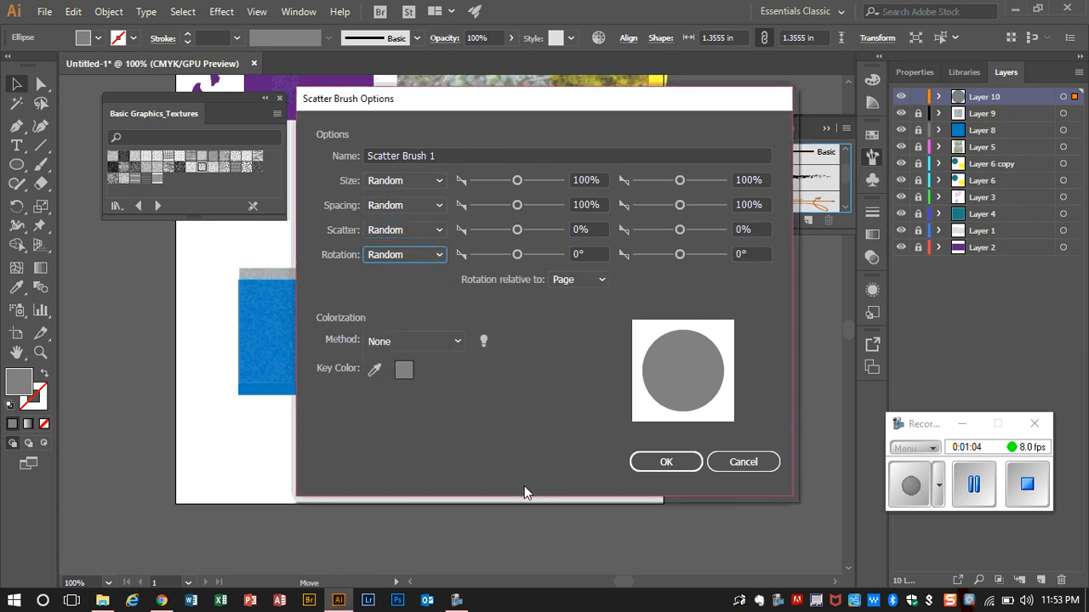
click(653, 461)
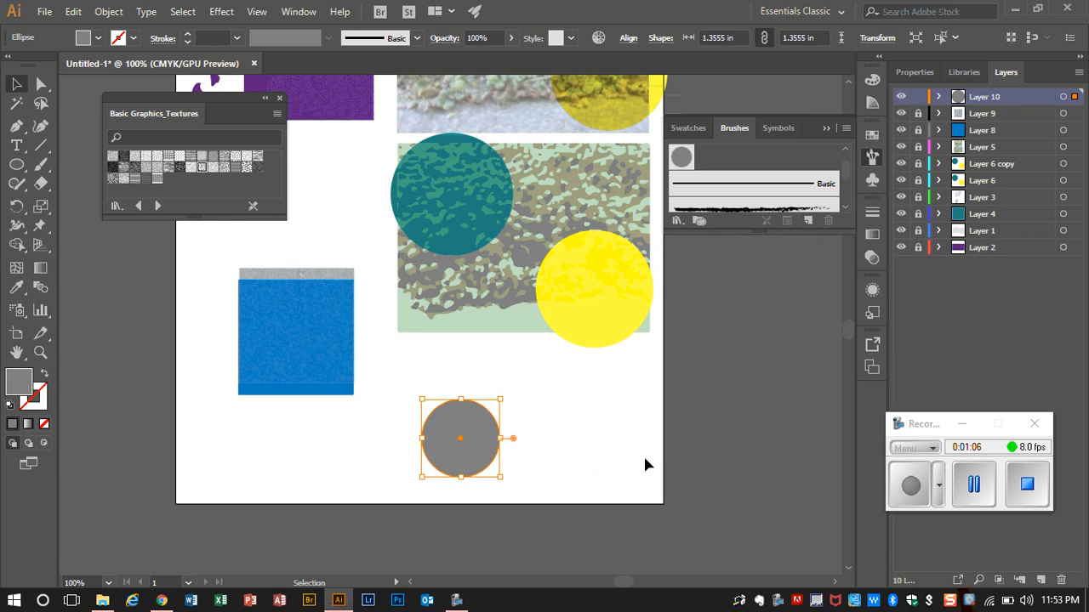
click(974, 484)
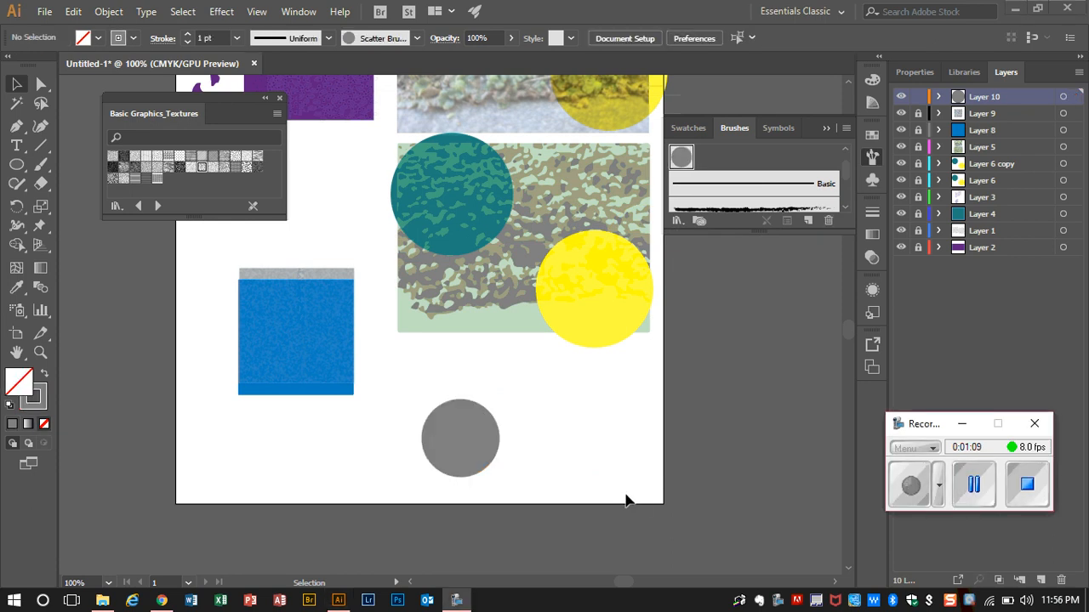
Step: Paint a rising curved Paintbrush stroke with the circle scatter brush across the artboard's lower edge, below the gray circle
click(40, 166)
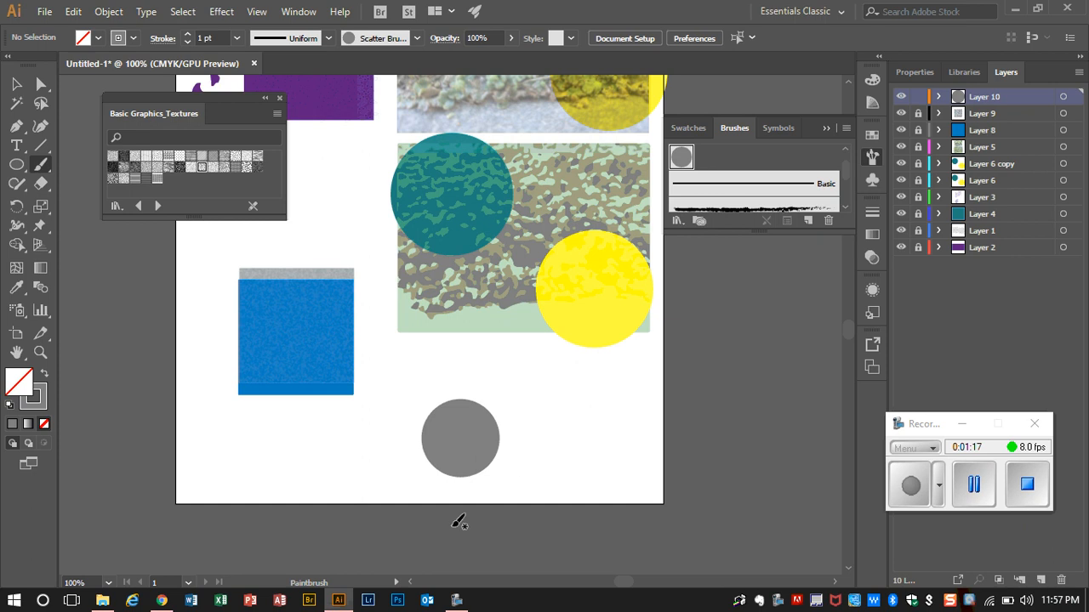
mouse_move(435, 531)
mouse_down()
mouse_move(563, 508)
mouse_move(658, 466)
mouse_up()
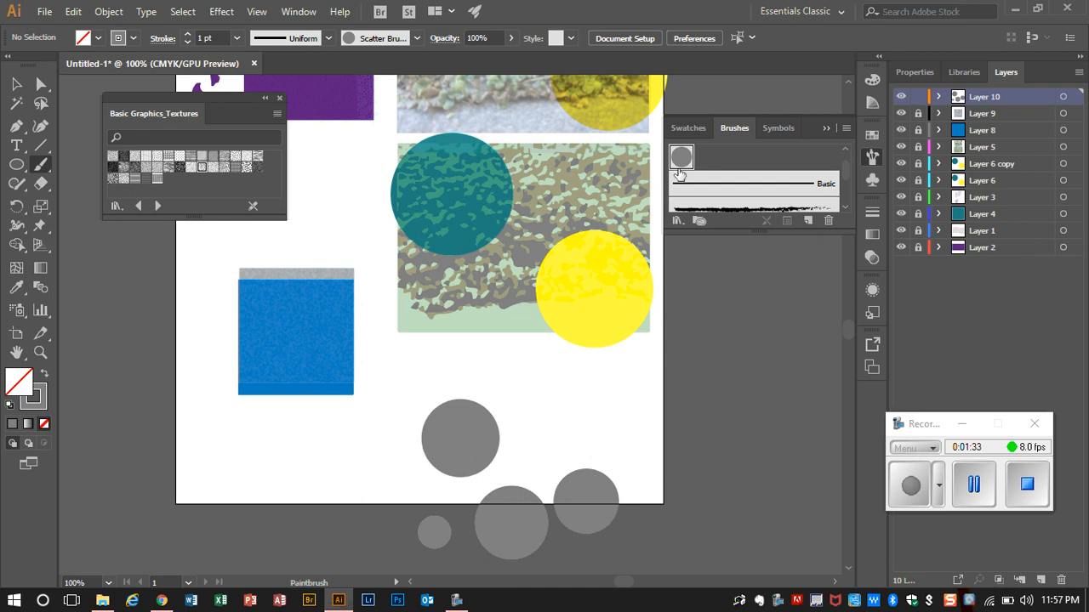
Step: Set the circle scatter brush's random size range to 34% and 52%, with Tints and Shades as the colorization method
click(846, 129)
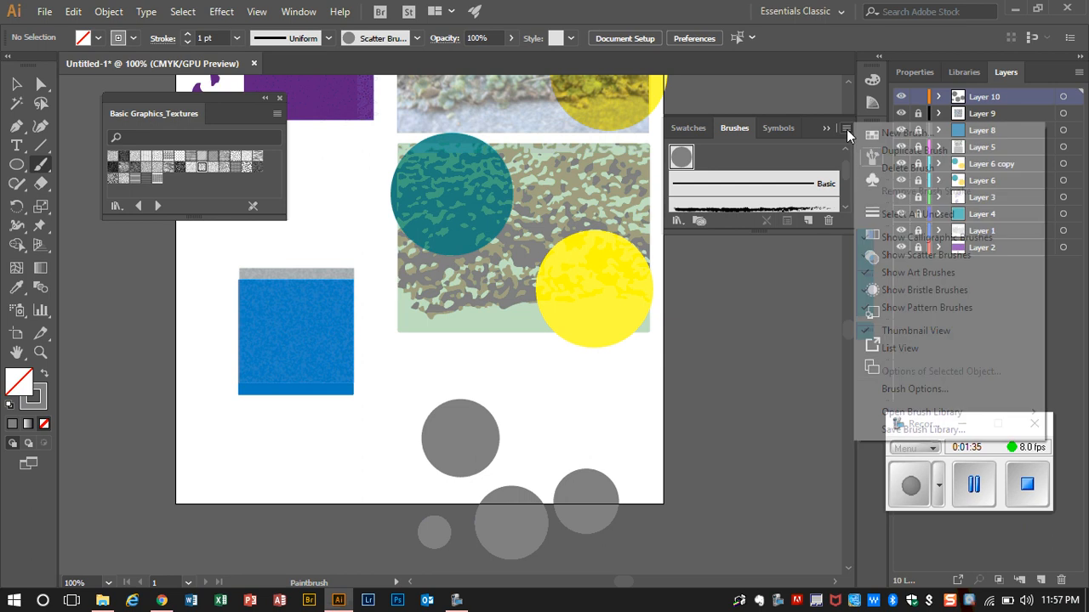
click(915, 388)
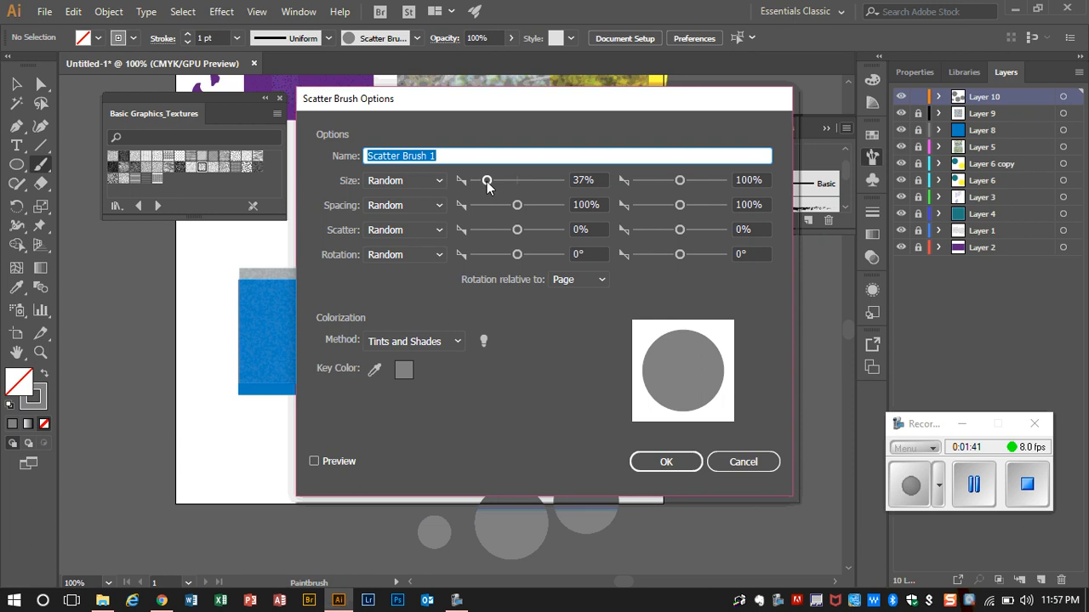
mouse_move(488, 181)
mouse_down()
mouse_move(519, 187)
mouse_move(486, 187)
mouse_up()
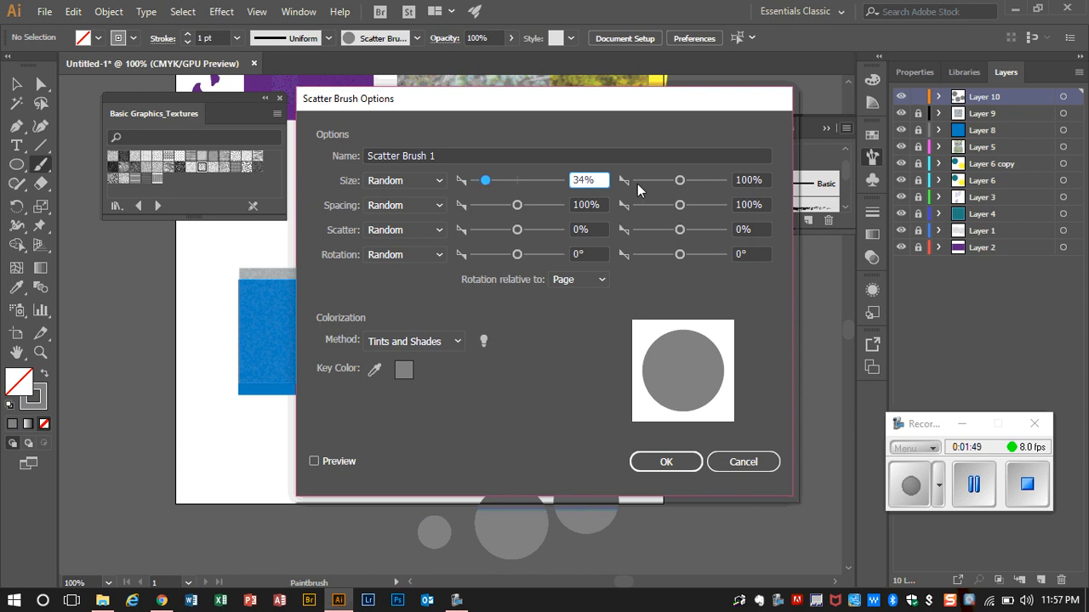
drag(680, 187, 656, 187)
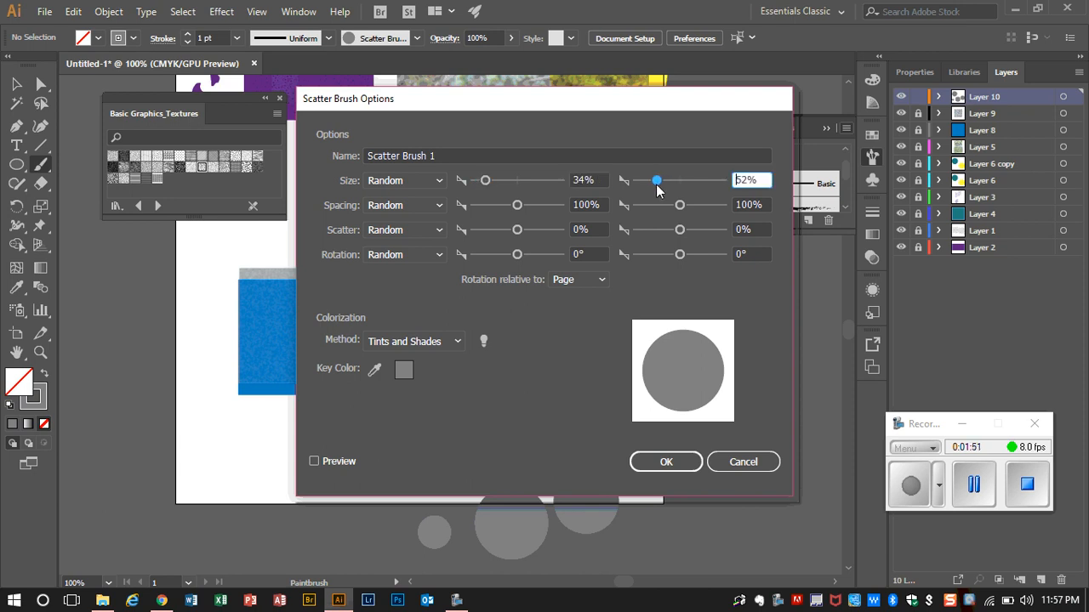
click(457, 343)
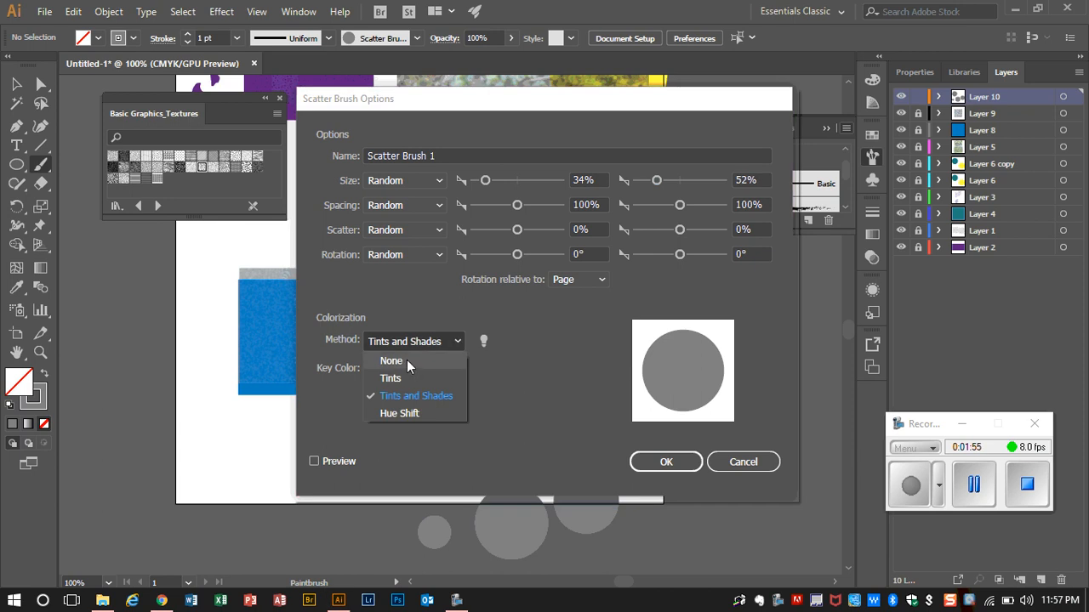
click(434, 395)
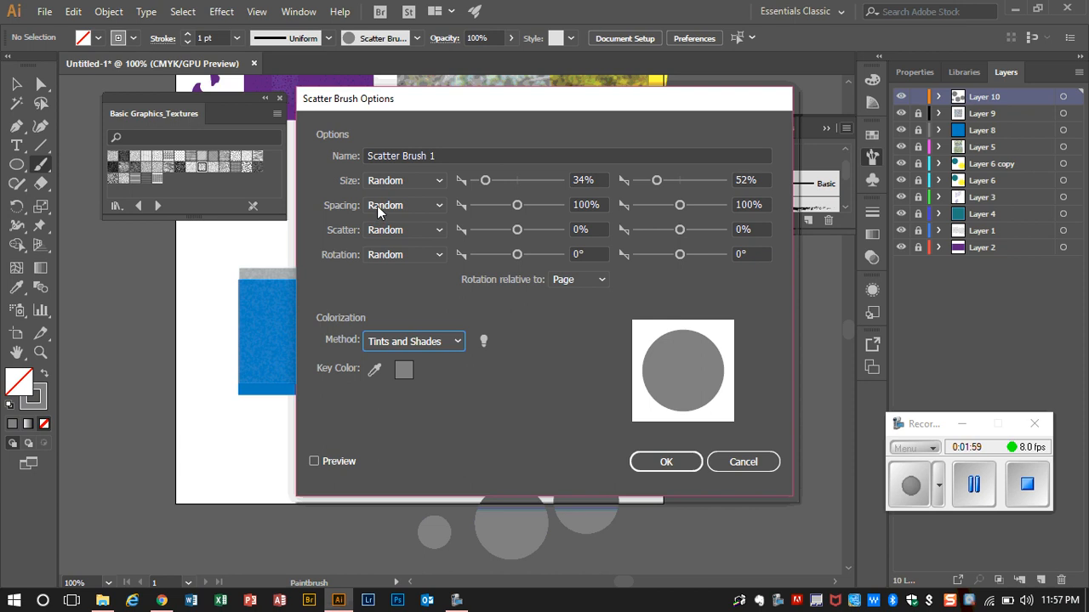
Step: Set the scatter brush's random spacing range to 48% and 53%, and apply the changes to the existing strokes
drag(518, 211, 493, 211)
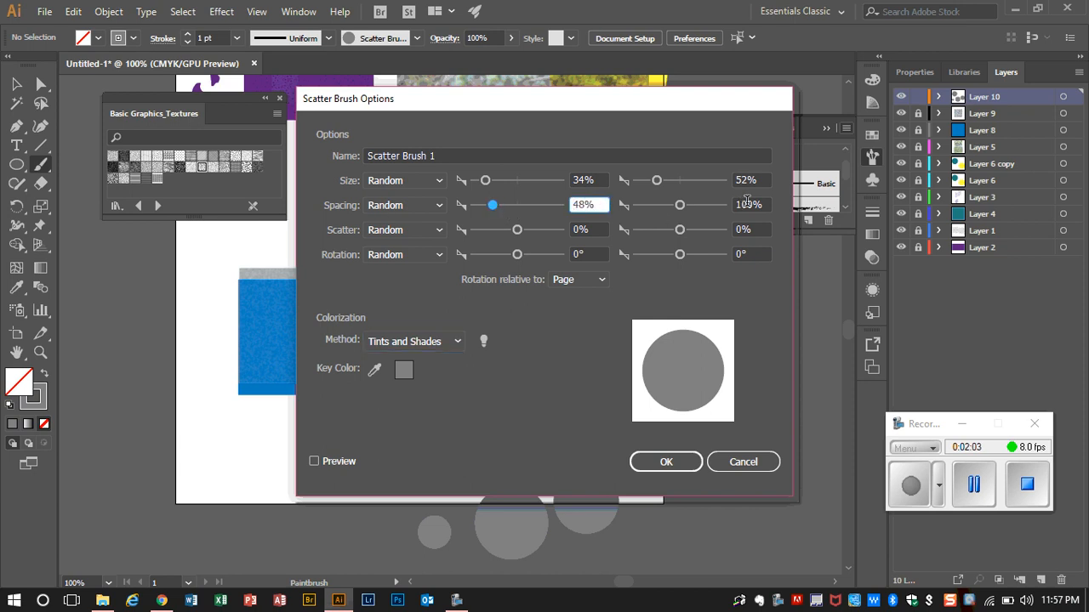
drag(681, 209, 660, 210)
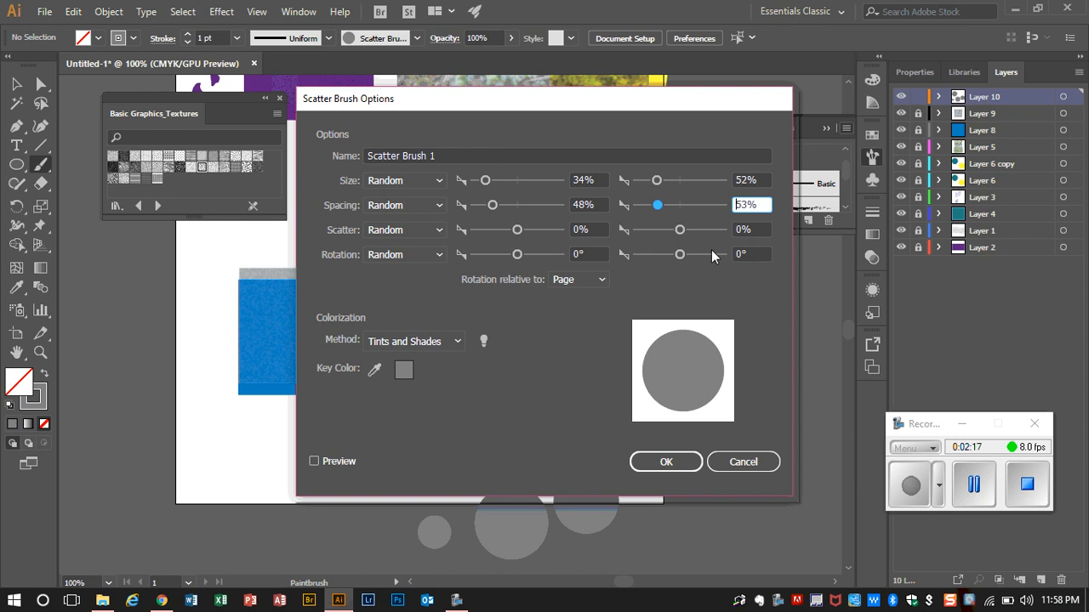
click(685, 462)
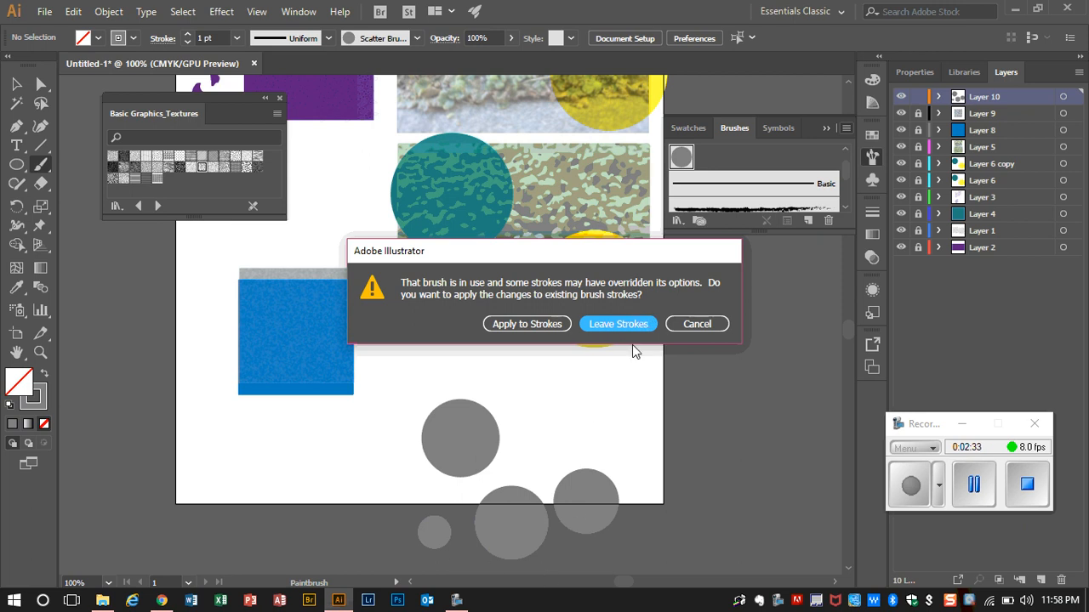
click(525, 324)
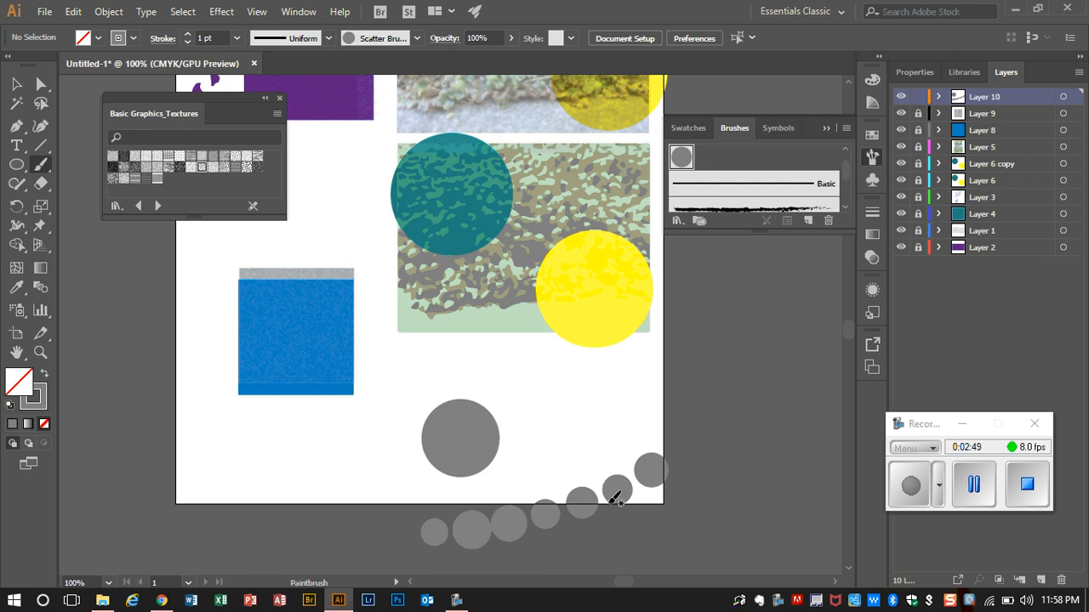
Step: Set the scatter brush's random scatter range to 278% and 222%, and apply the change to the existing strokes
click(847, 130)
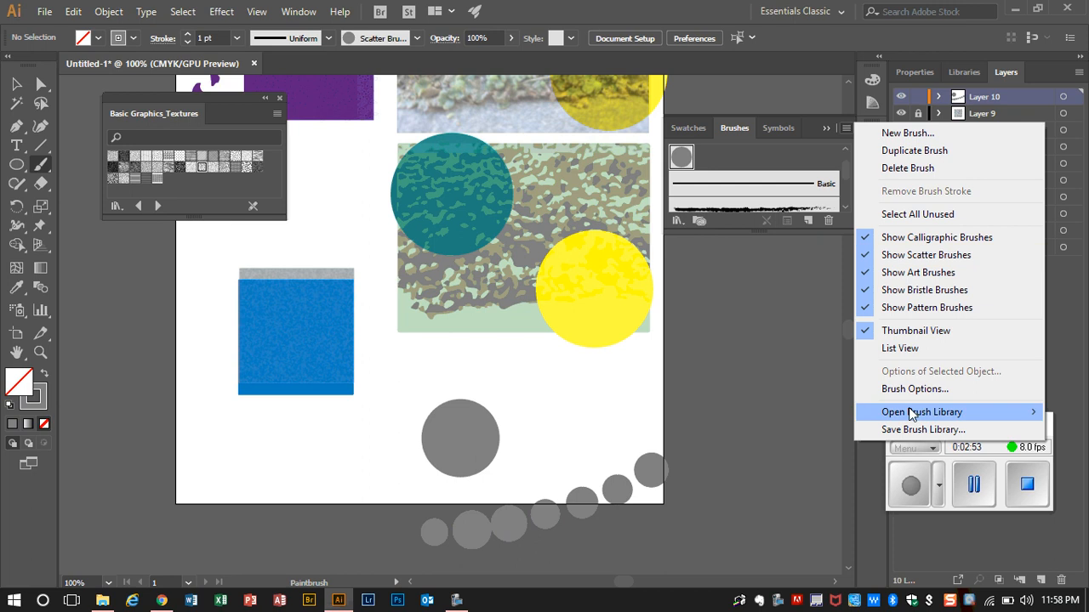
click(911, 389)
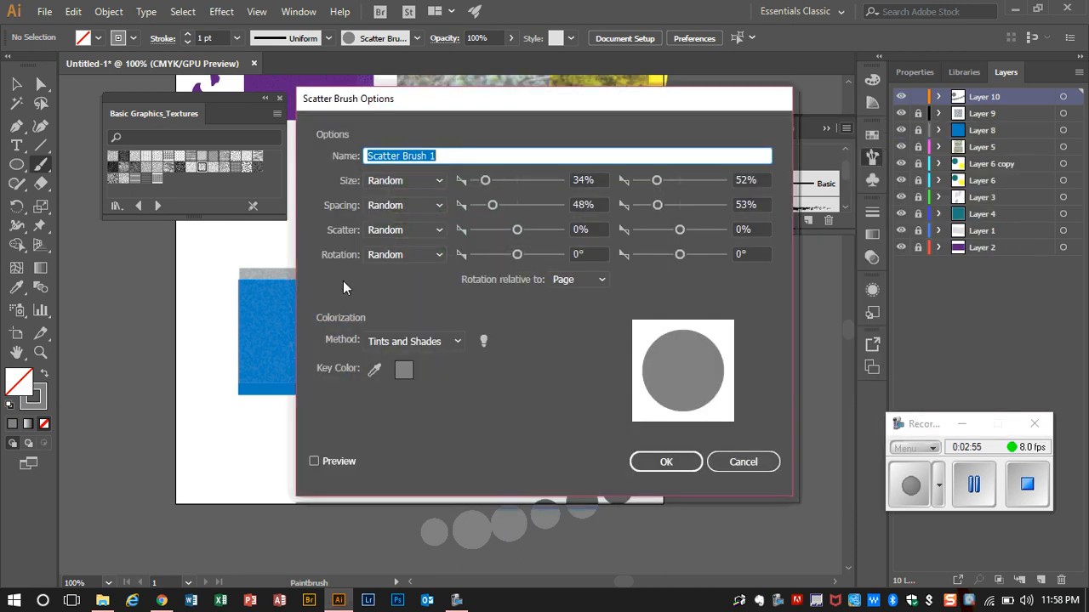
drag(517, 230, 530, 230)
drag(679, 230, 689, 230)
click(667, 461)
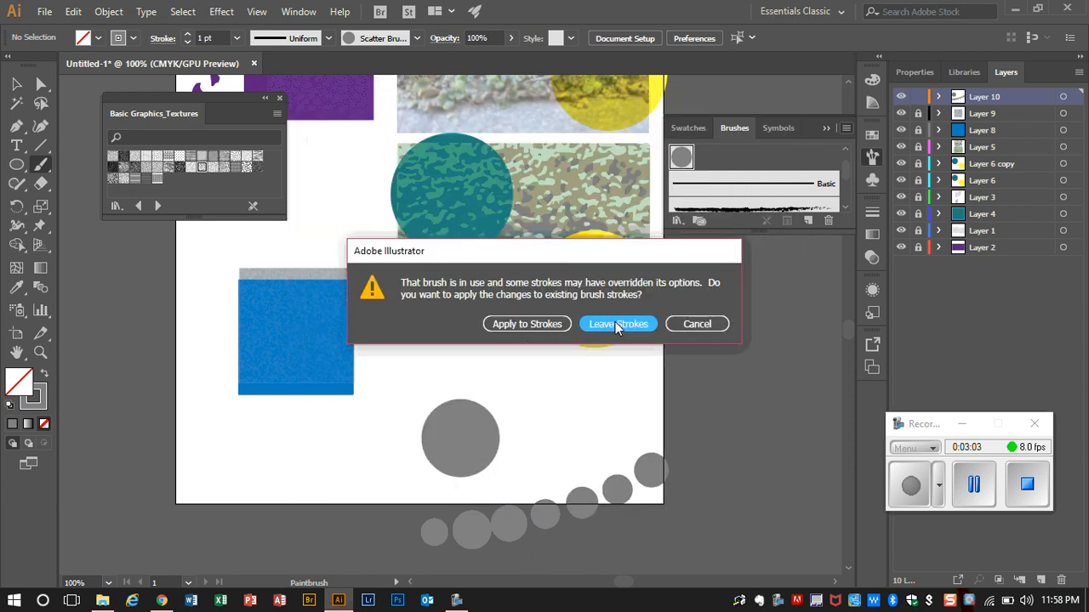
click(536, 323)
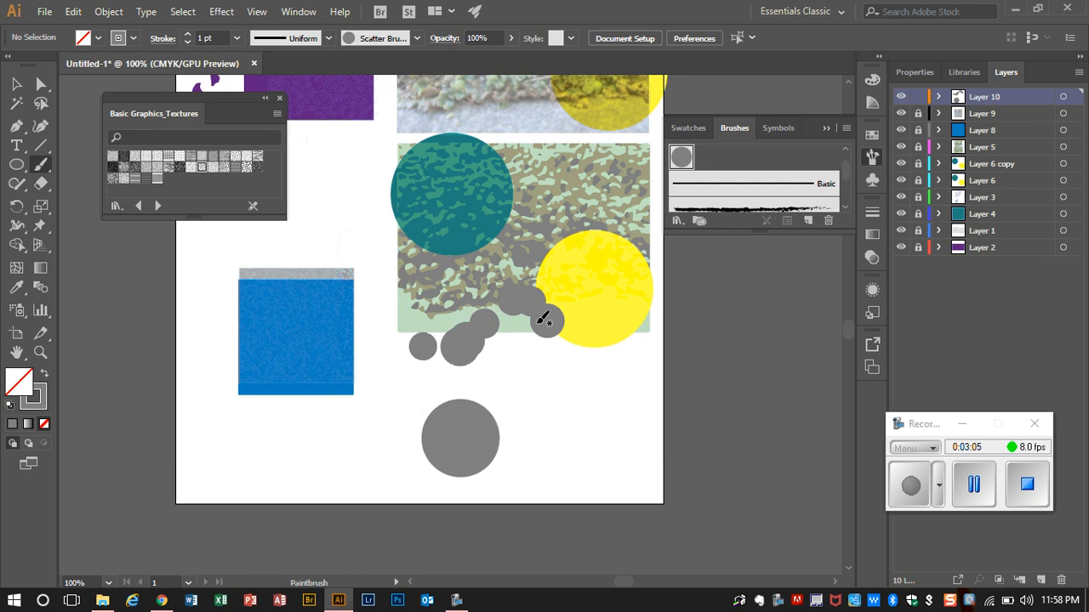
Step: Select the curved stroke at the artboard's lower edge, set its brush's random scatter range to -185% and -130%, and apply the changes to existing strokes
click(16, 85)
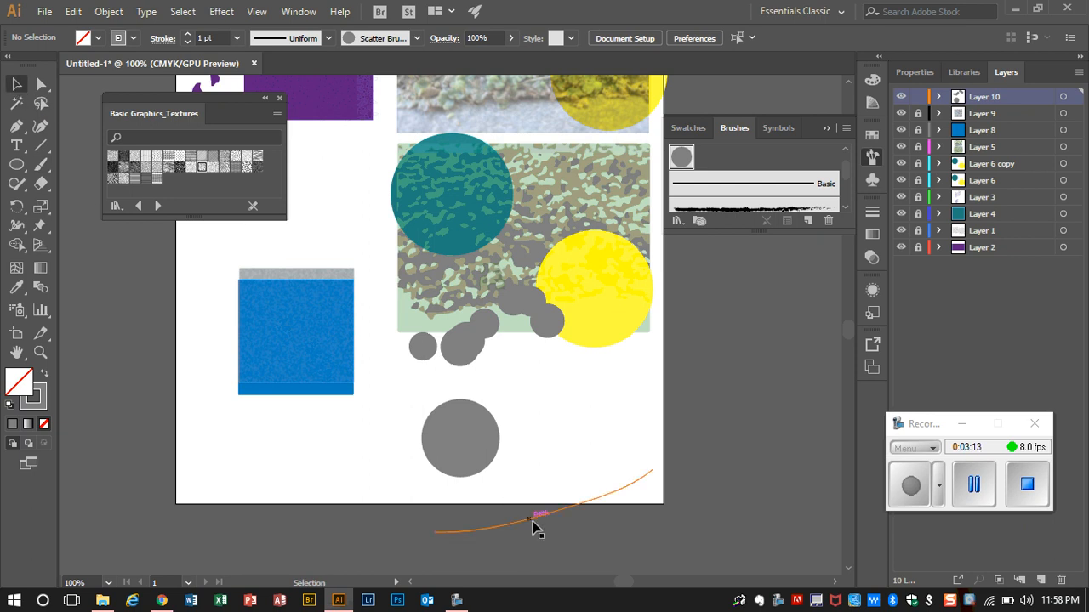
click(532, 522)
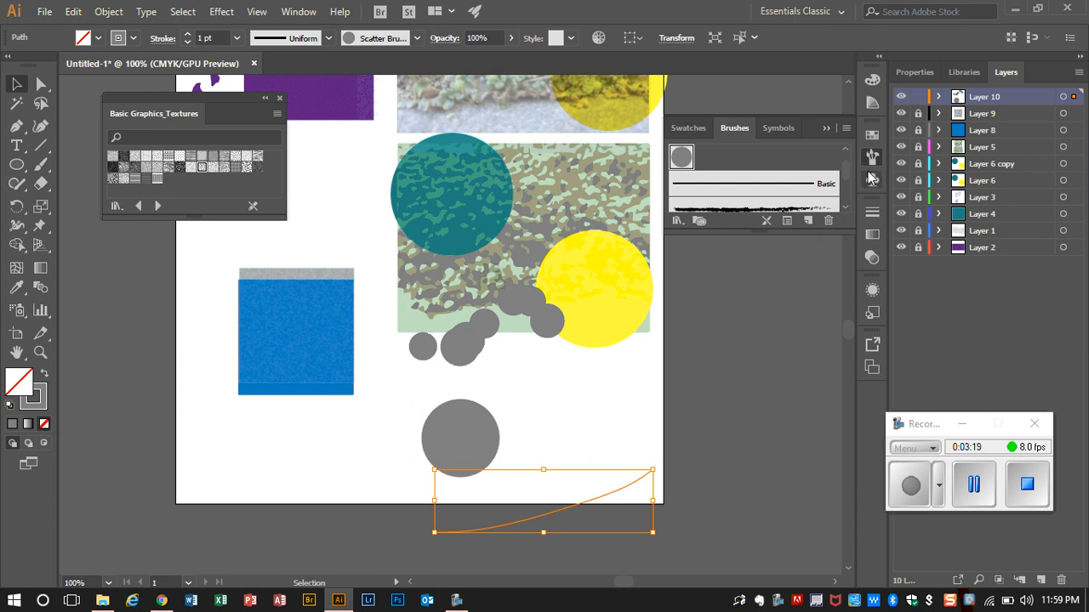
click(847, 129)
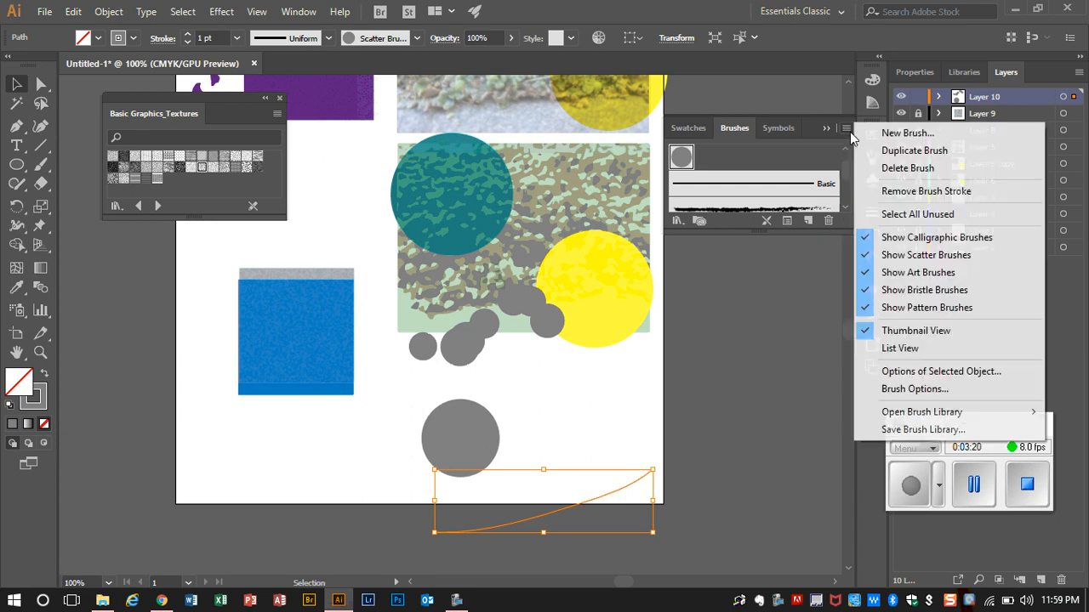
click(927, 389)
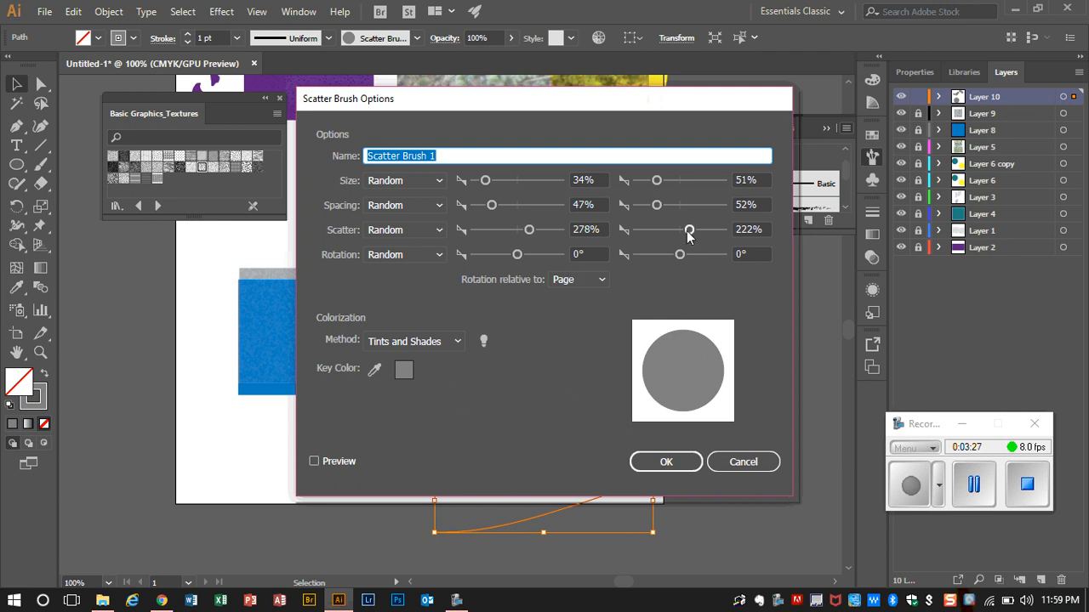
drag(689, 229, 669, 241)
drag(678, 242, 668, 245)
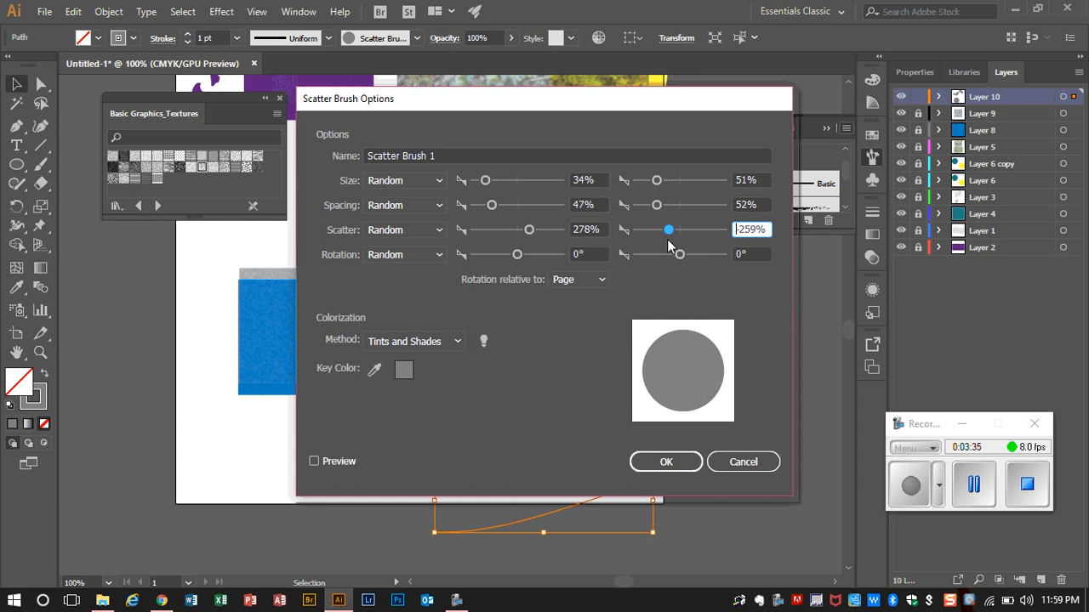
drag(667, 244, 677, 246)
drag(529, 230, 508, 236)
drag(678, 236, 679, 238)
click(681, 463)
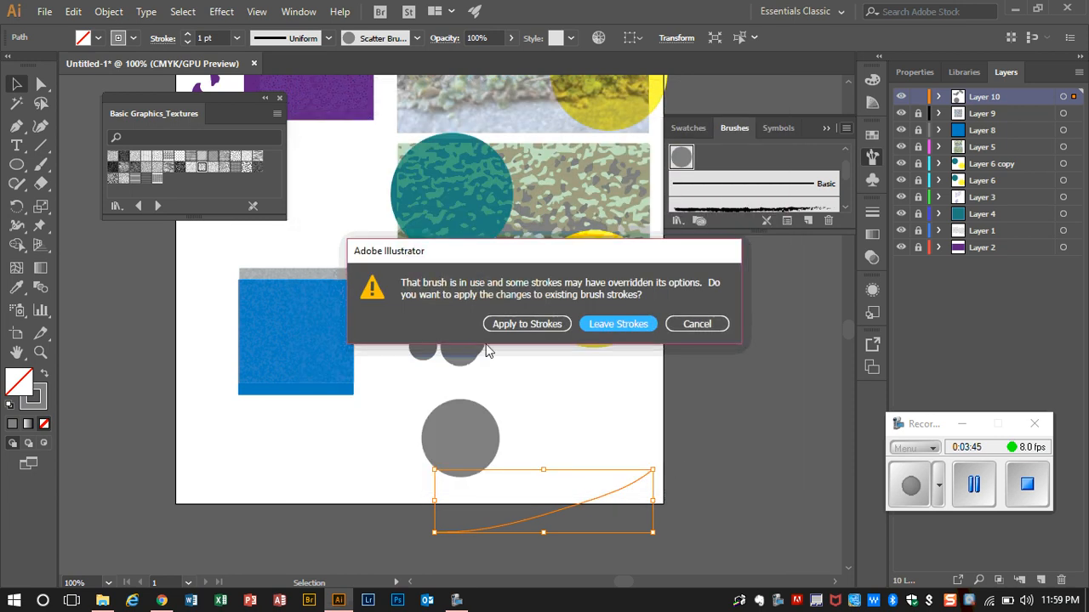
click(521, 324)
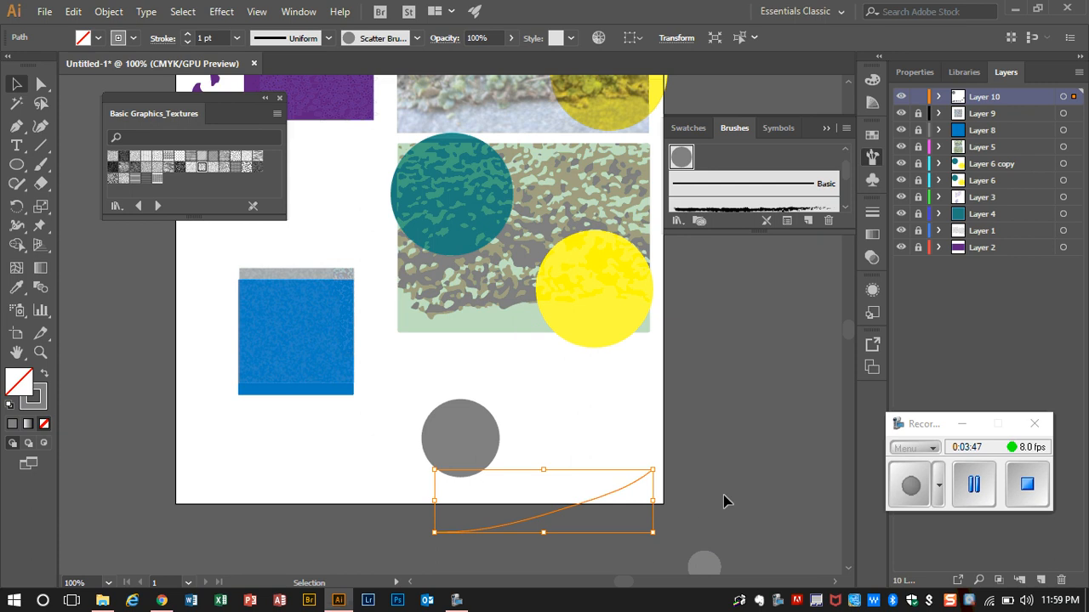
Step: Set both ends of the circle scatter brush's random scatter range to 0%
scroll(669, 488, down, 3)
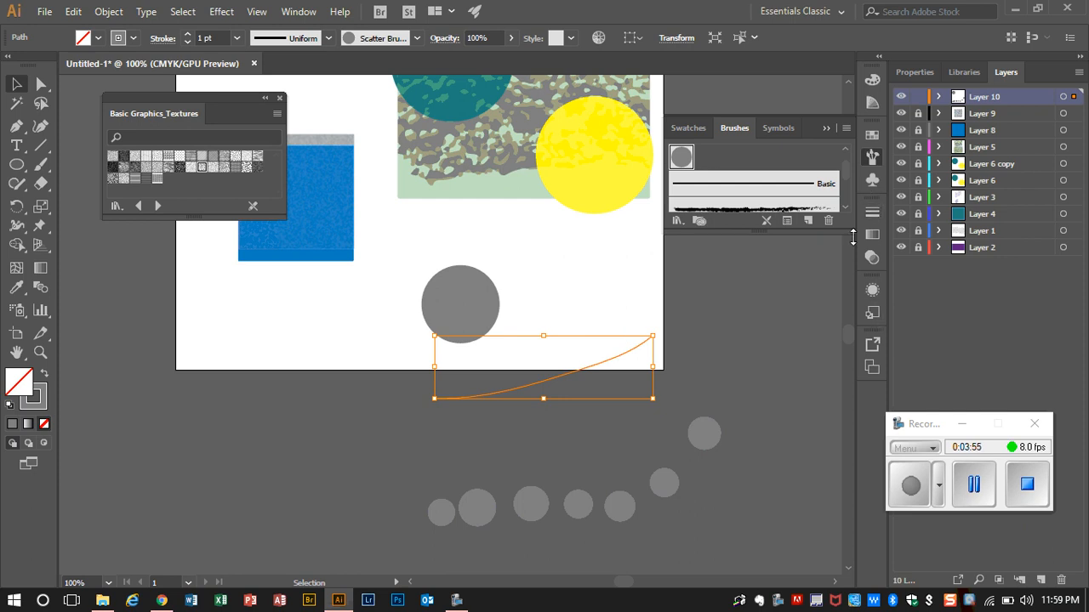
click(846, 129)
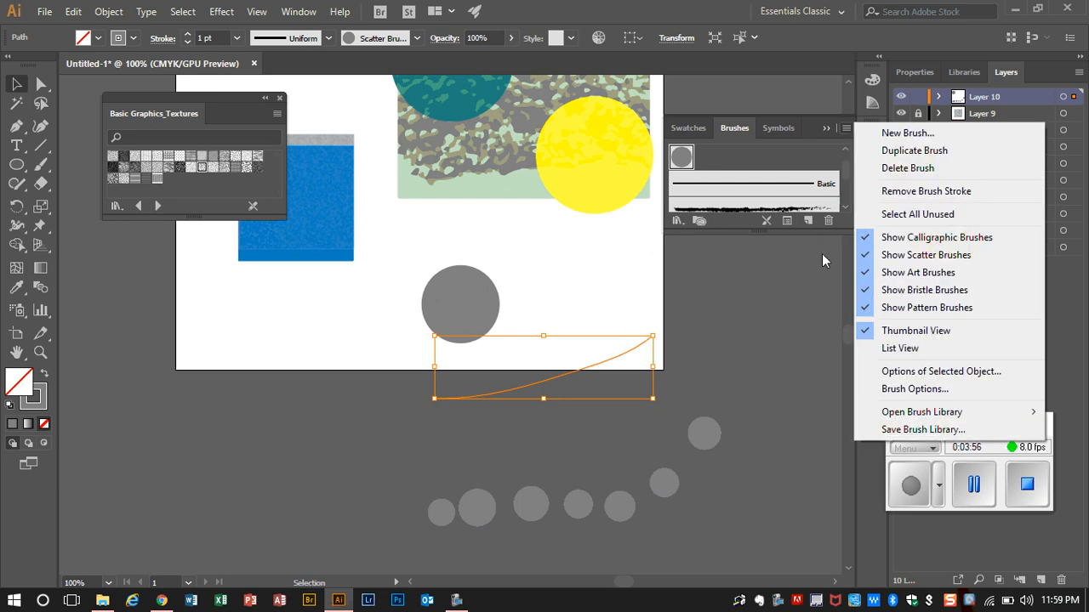
click(914, 388)
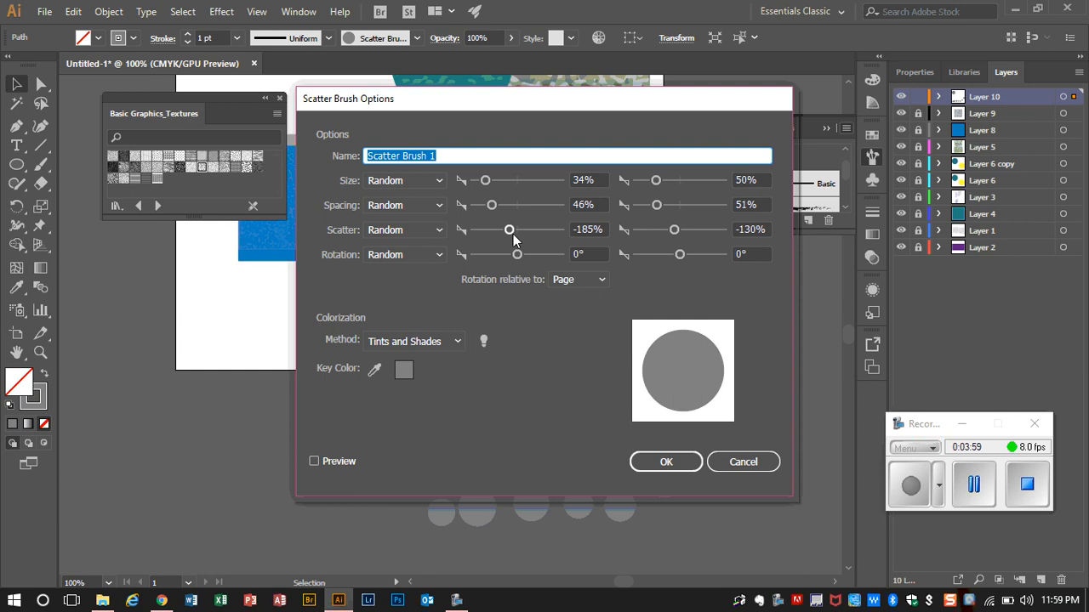
click(604, 230)
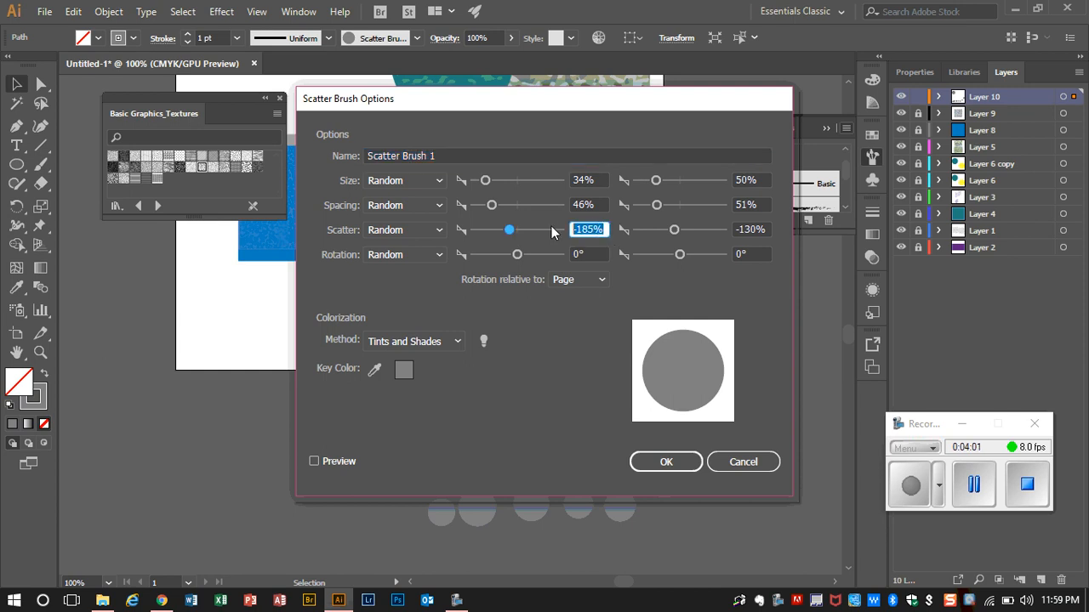
text(0)
click(768, 230)
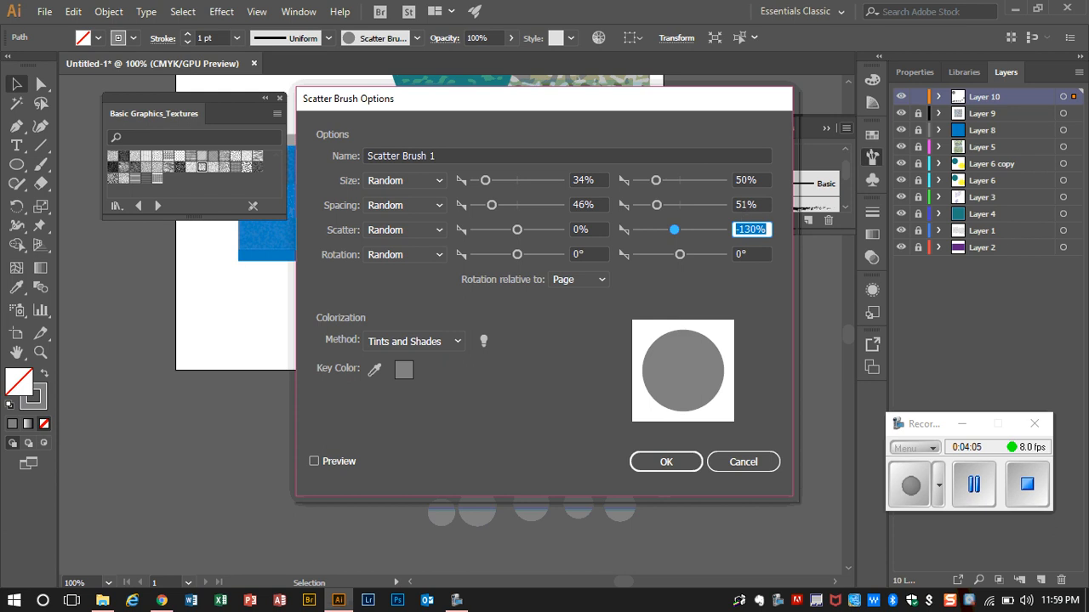
text(0)
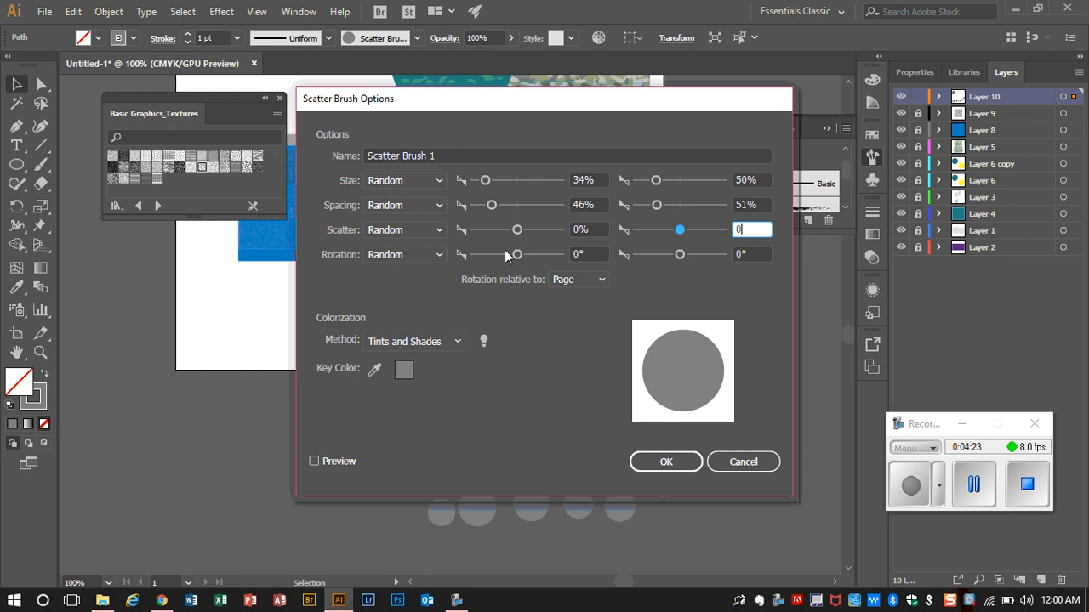
Step: Set the brush's random rotation range from -23° to a positive angle, and apply the changes to the existing strokes
drag(519, 260, 511, 260)
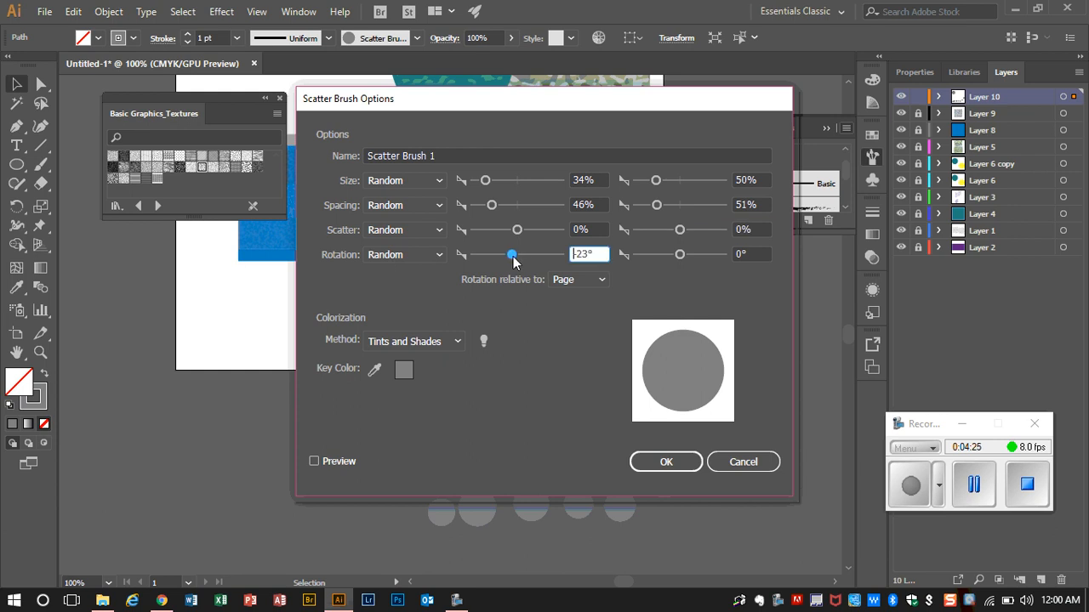
drag(679, 259, 690, 260)
click(655, 462)
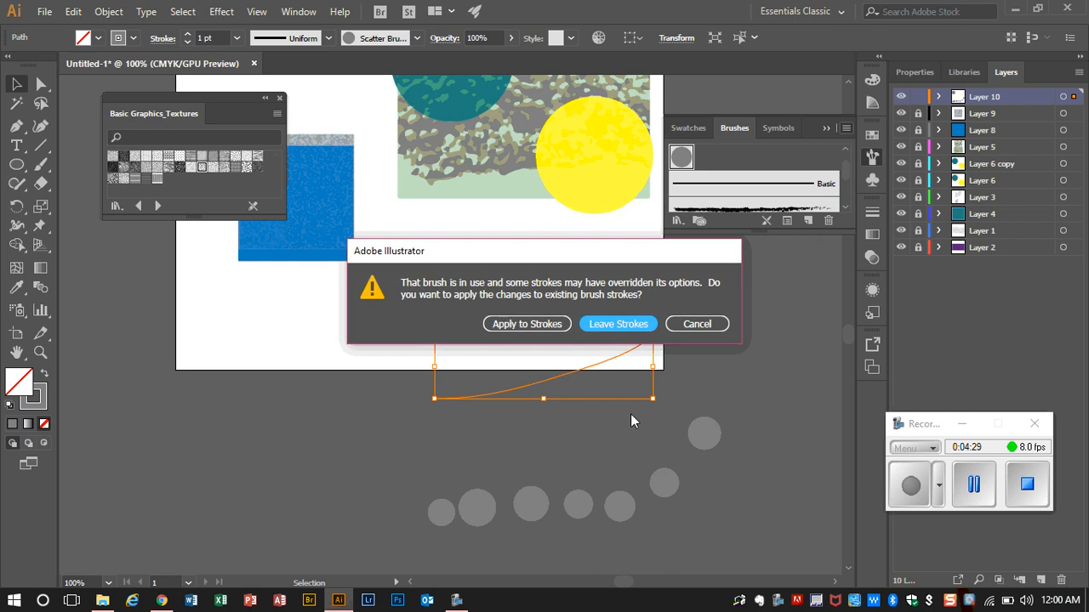
click(512, 324)
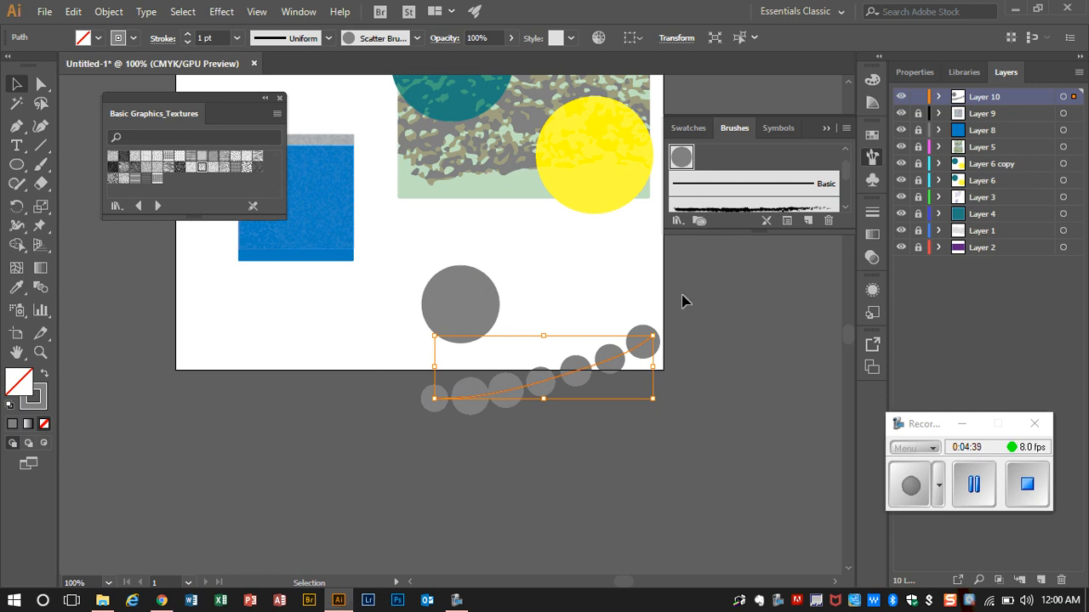
Step: Paint two rising Paintbrush strokes with the circle scatter brush, one on each side of the large gray circle
click(41, 164)
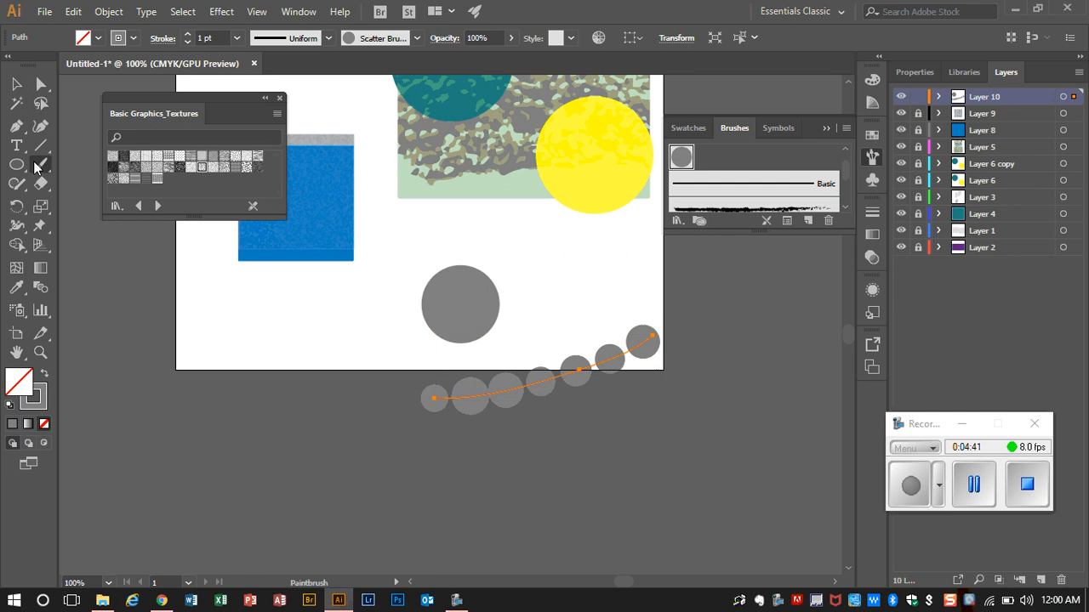
drag(575, 315, 660, 244)
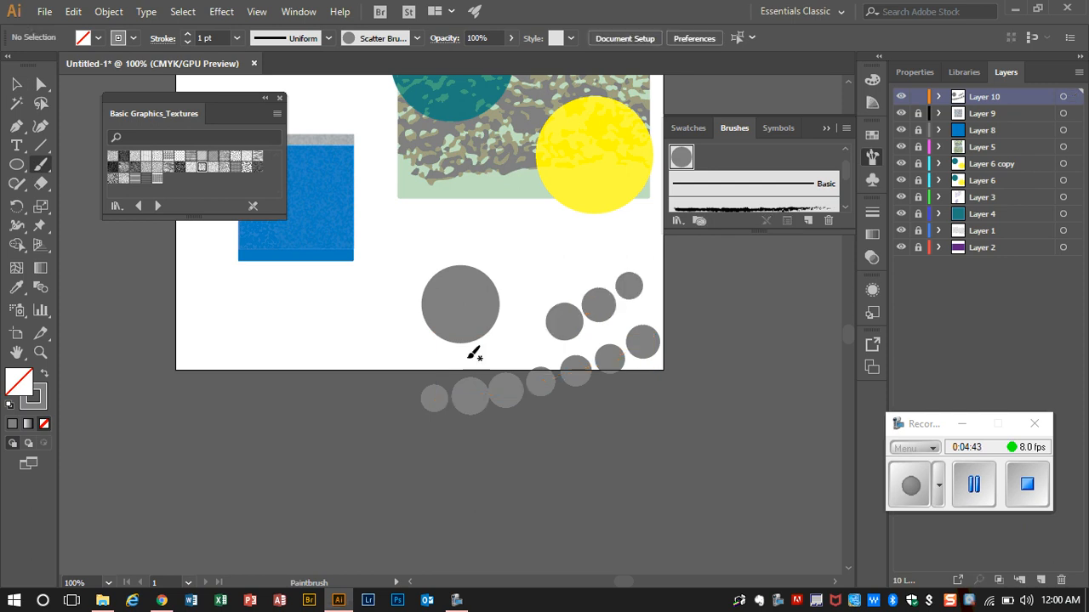
mouse_move(241, 326)
mouse_down()
mouse_move(302, 330)
mouse_move(410, 292)
mouse_up()
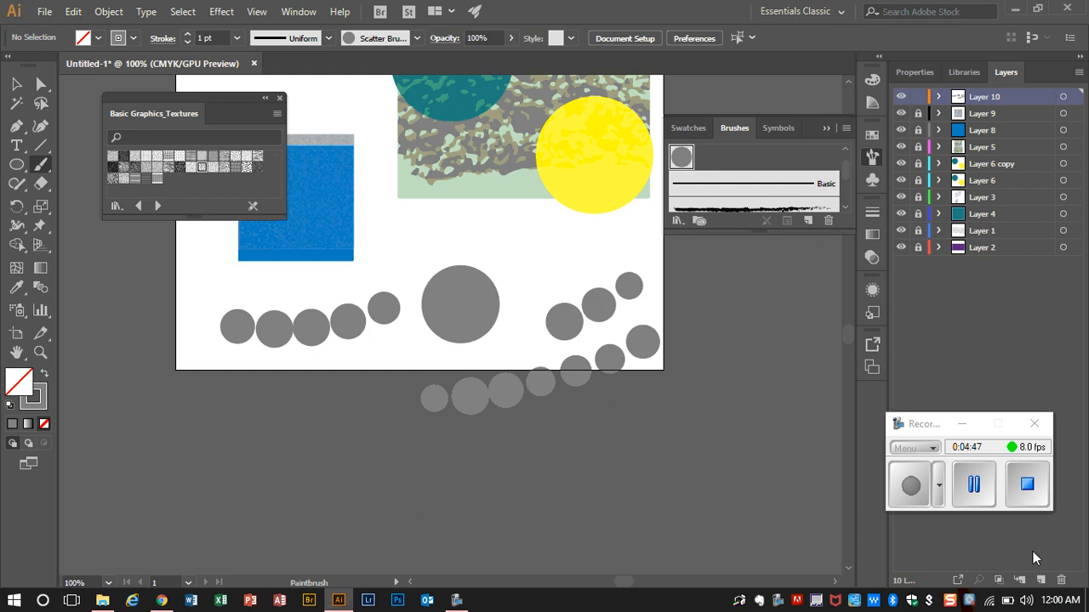
Step: Add a new layer directly below Layer 10 and draw a wide rectangle on it spanning the gray circle and all three brush strokes
click(1040, 580)
drag(974, 101, 987, 117)
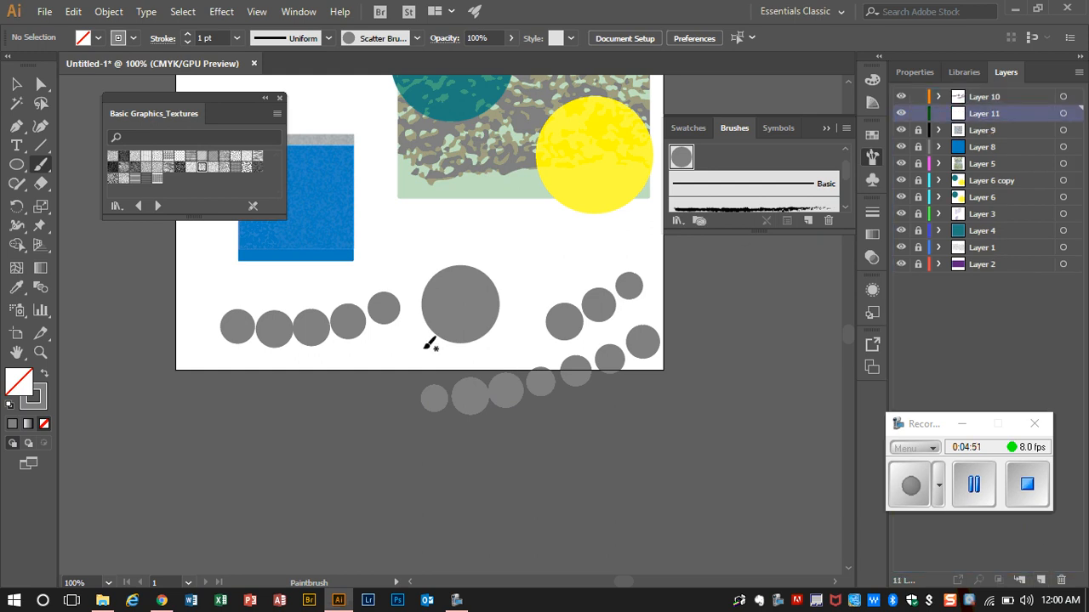
click(16, 171)
drag(15, 170, 77, 166)
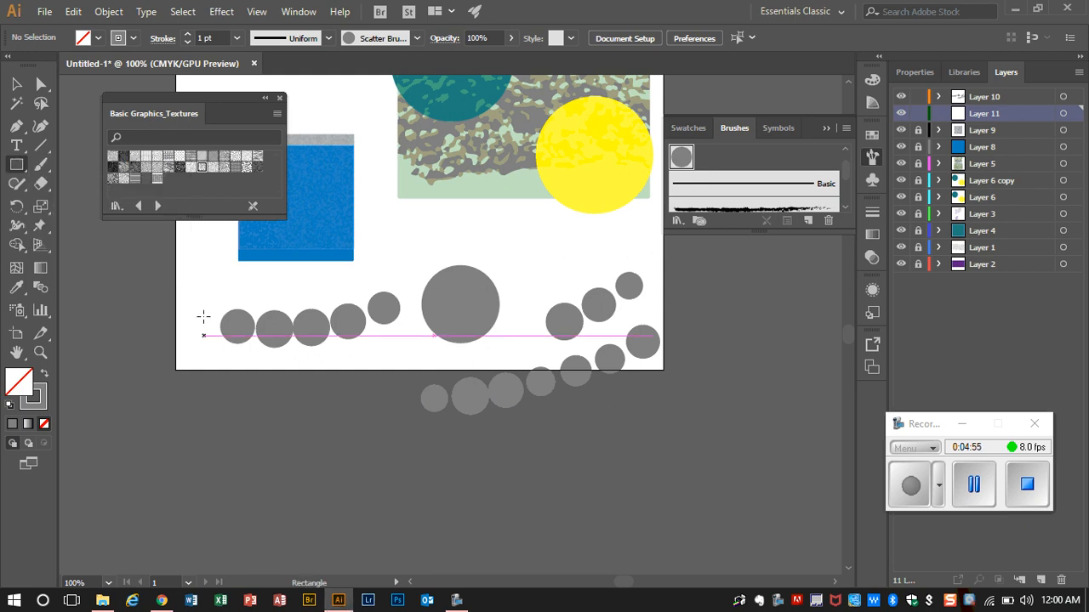
mouse_move(163, 266)
mouse_down()
mouse_move(615, 268)
mouse_move(720, 400)
mouse_move(707, 434)
mouse_up()
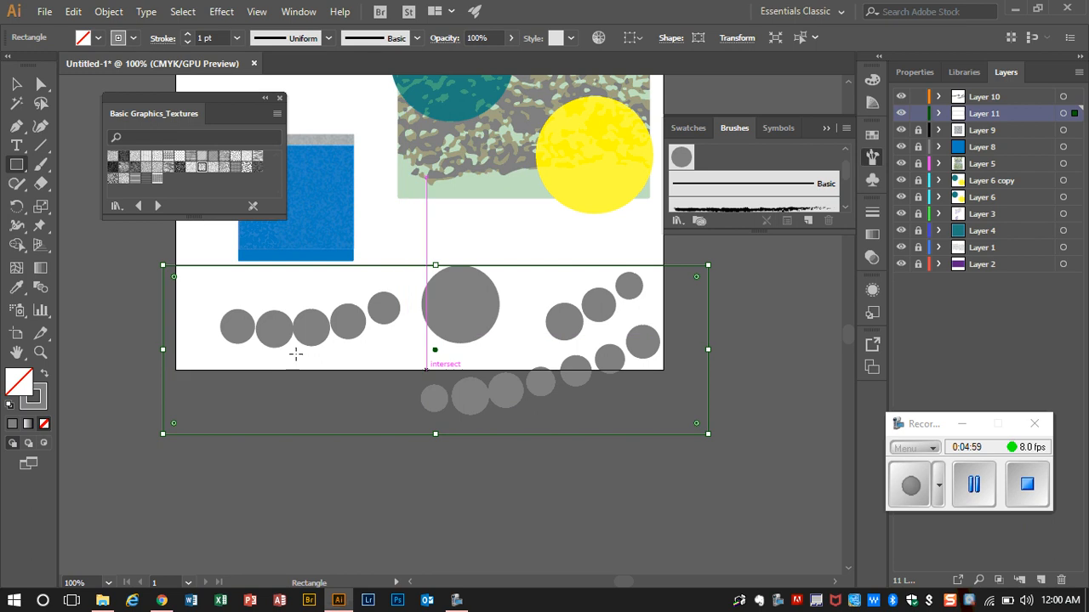
Step: Swap the rectangle's fill and stroke, and set its fill to dark green 0C6D0C
click(43, 378)
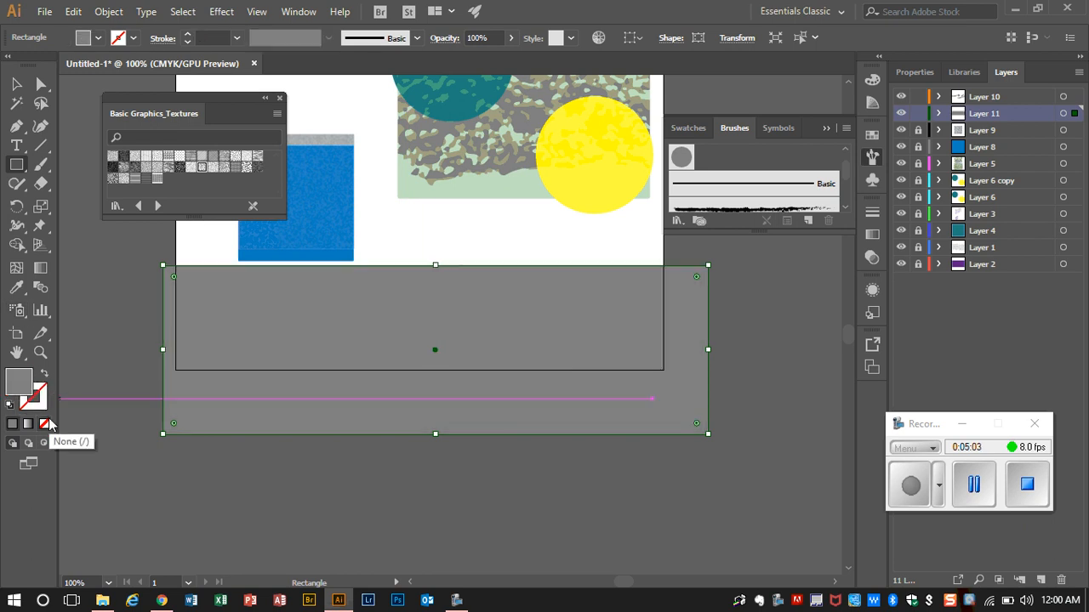
double_click(19, 384)
click(247, 192)
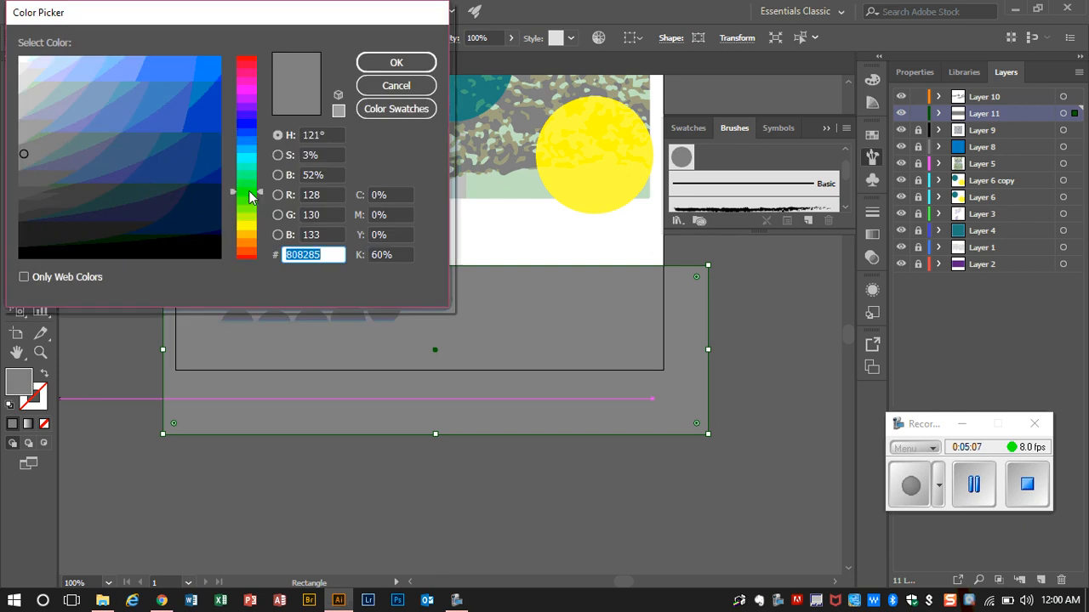
click(173, 190)
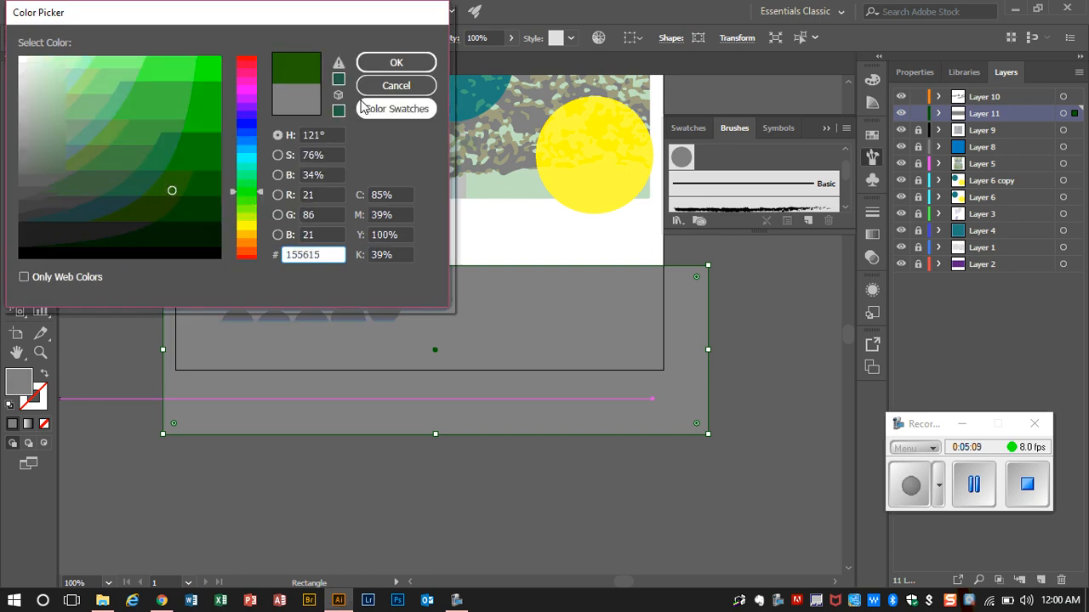
click(199, 172)
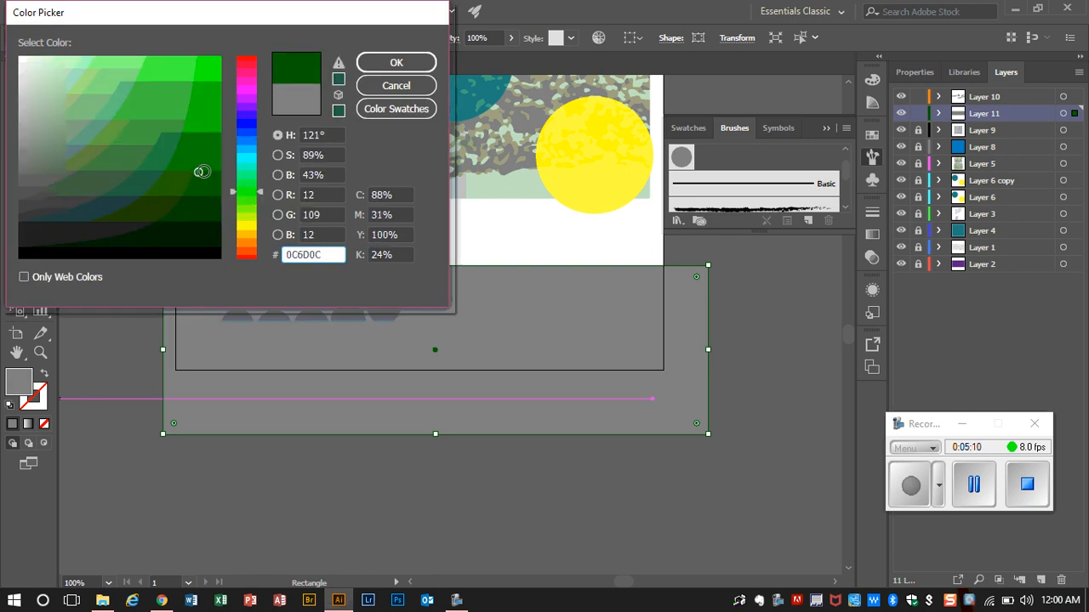
click(393, 63)
Step: Select all three circle brush strokes and set their blending mode to Darken
click(16, 84)
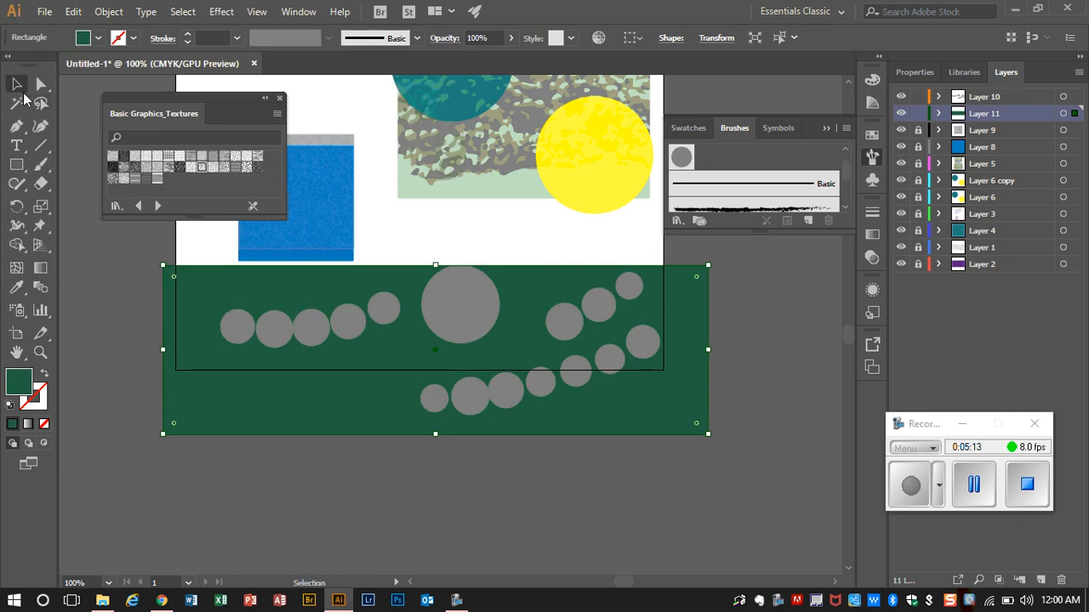
click(308, 327)
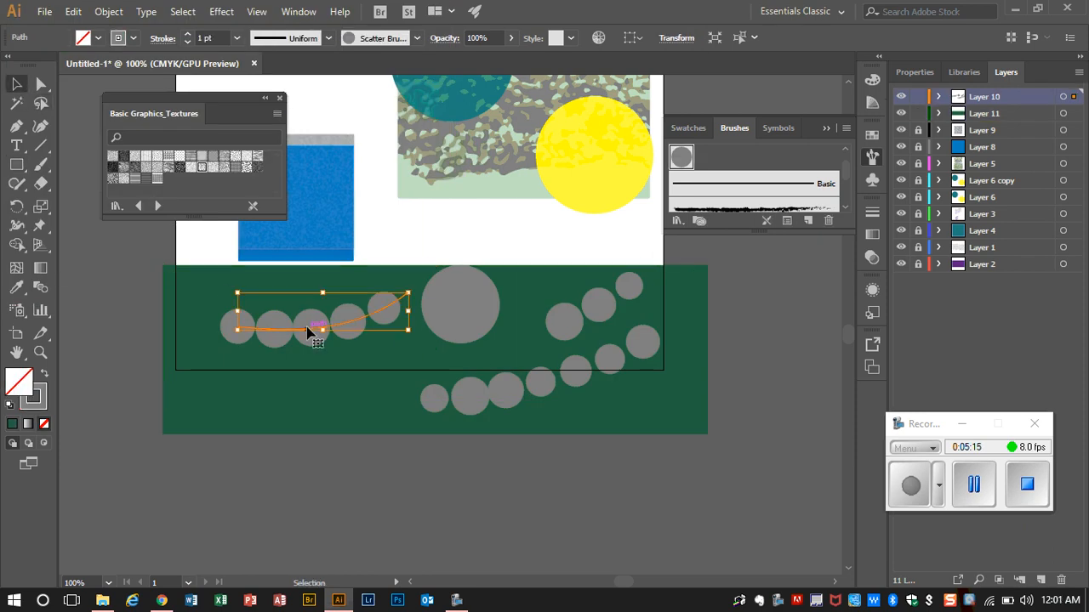
shift+click(547, 380)
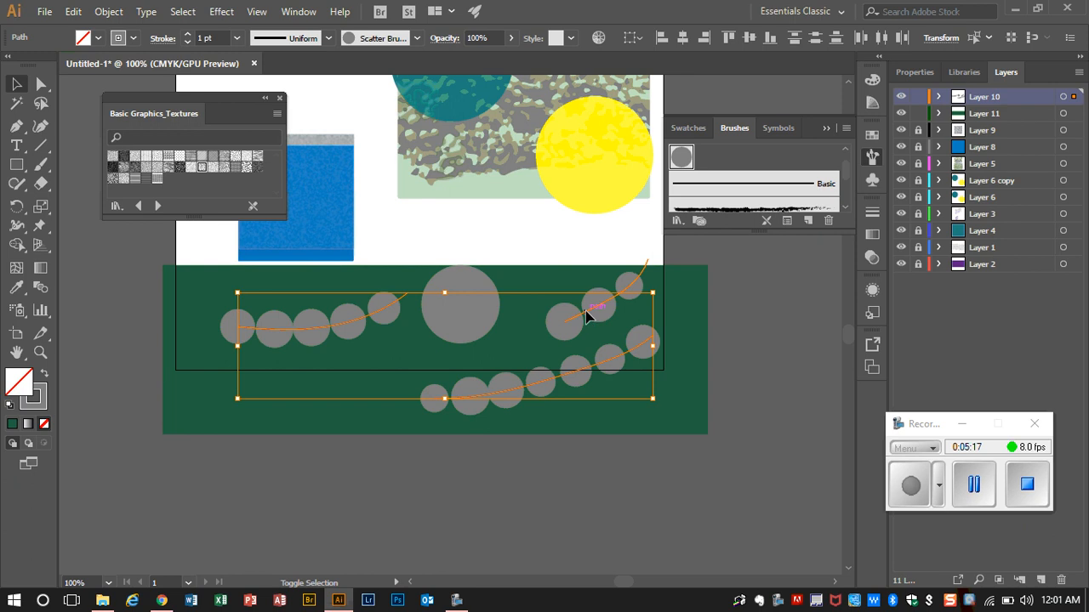
shift+click(592, 313)
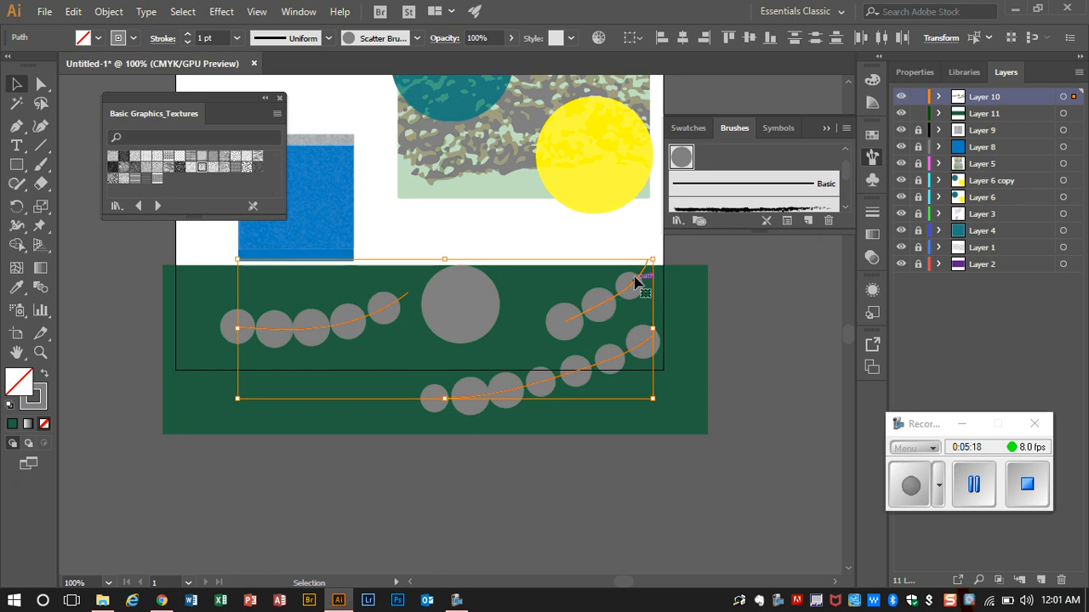
click(871, 257)
click(746, 229)
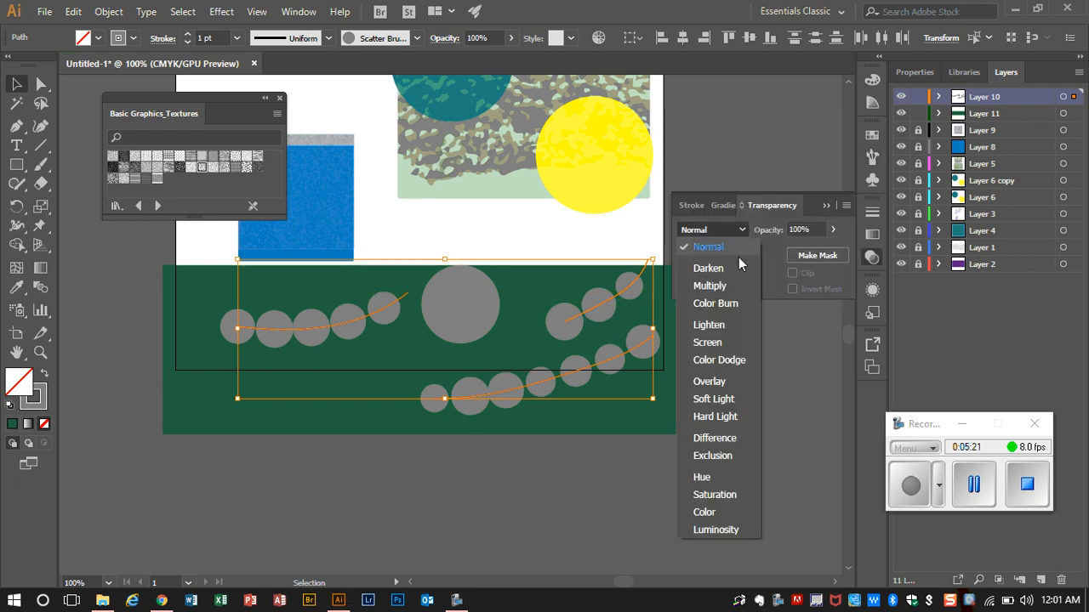
click(736, 261)
Step: Try the Multiply, Color Burn, Lighten, Screen and Color Dodge blending modes on the selected circle brush strokes
click(739, 230)
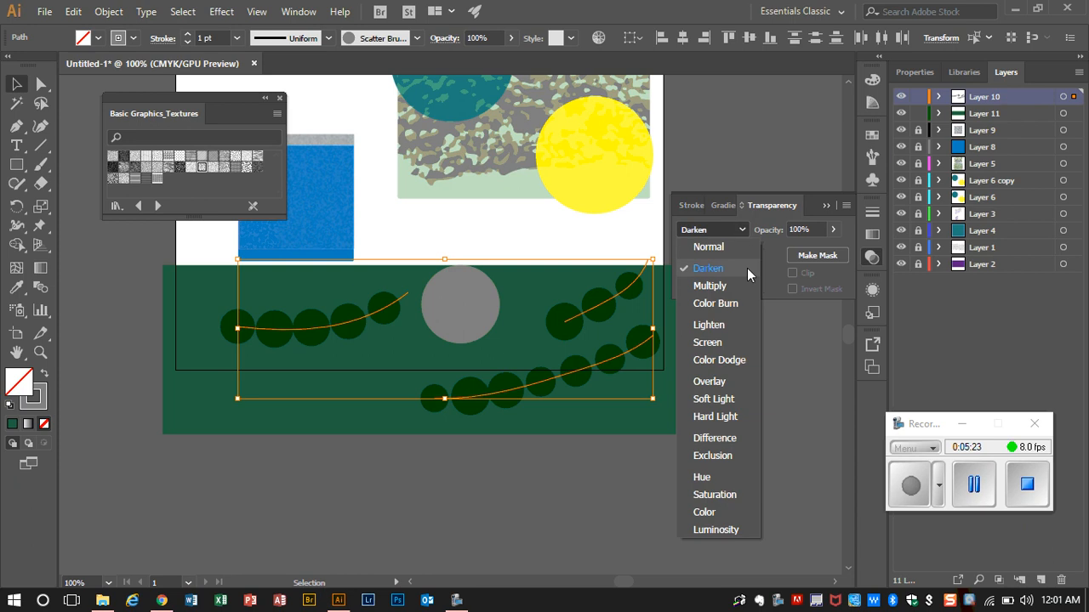
click(746, 279)
click(738, 233)
click(739, 306)
click(733, 235)
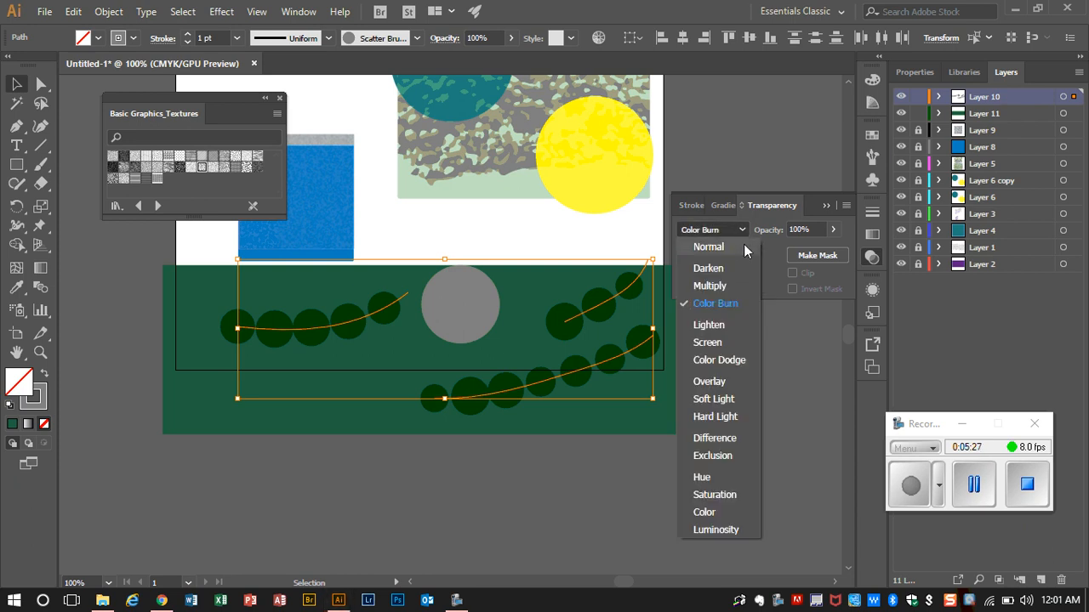
click(741, 323)
click(748, 238)
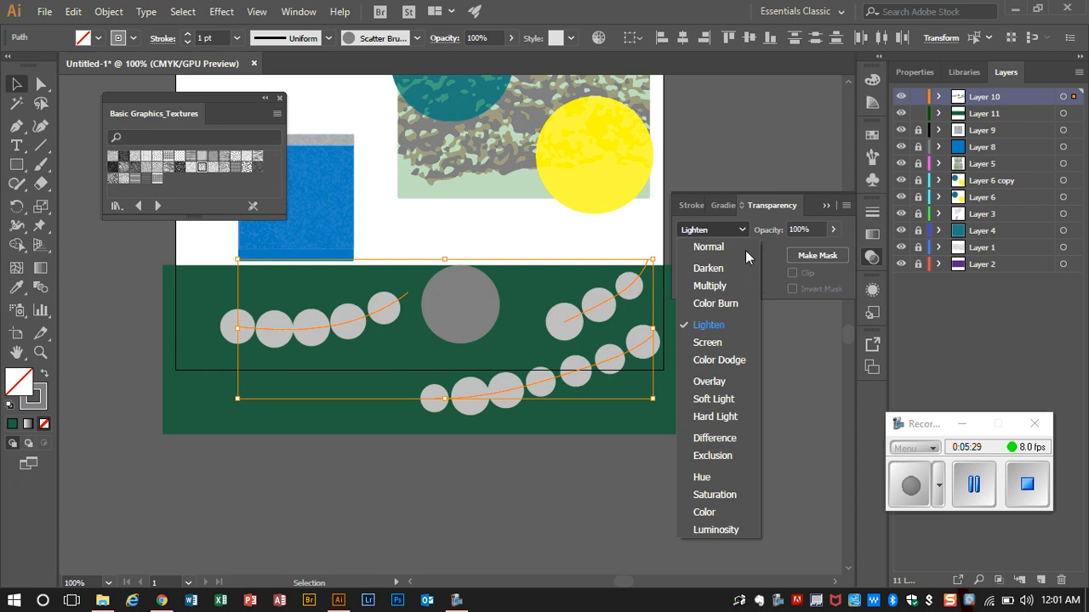
click(745, 341)
click(737, 237)
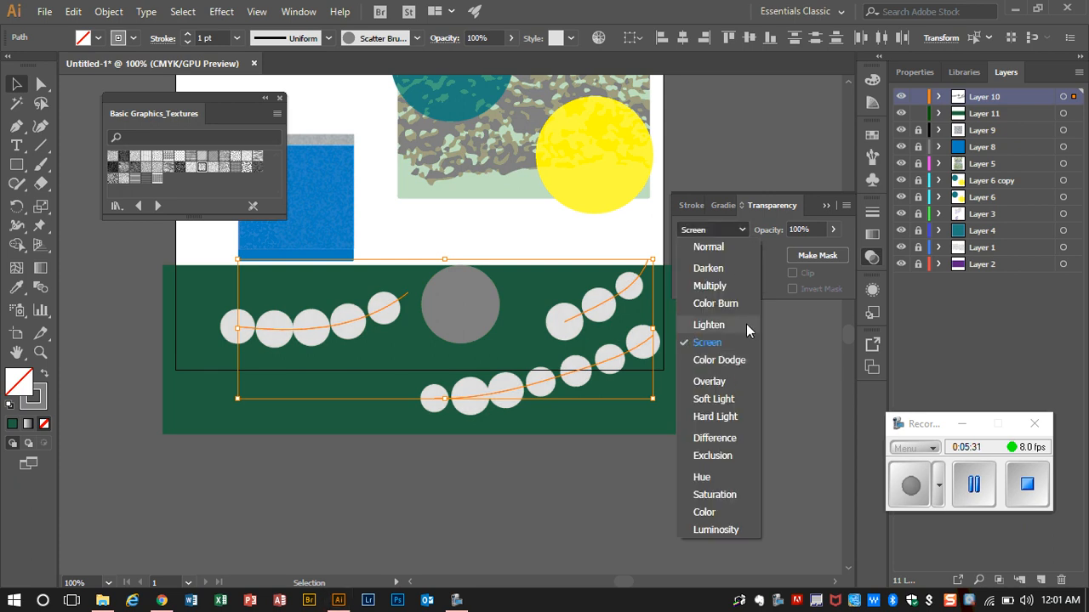
click(745, 360)
Step: Set the circle brush strokes to Soft Light blending at 42% opacity and deselect them
click(743, 234)
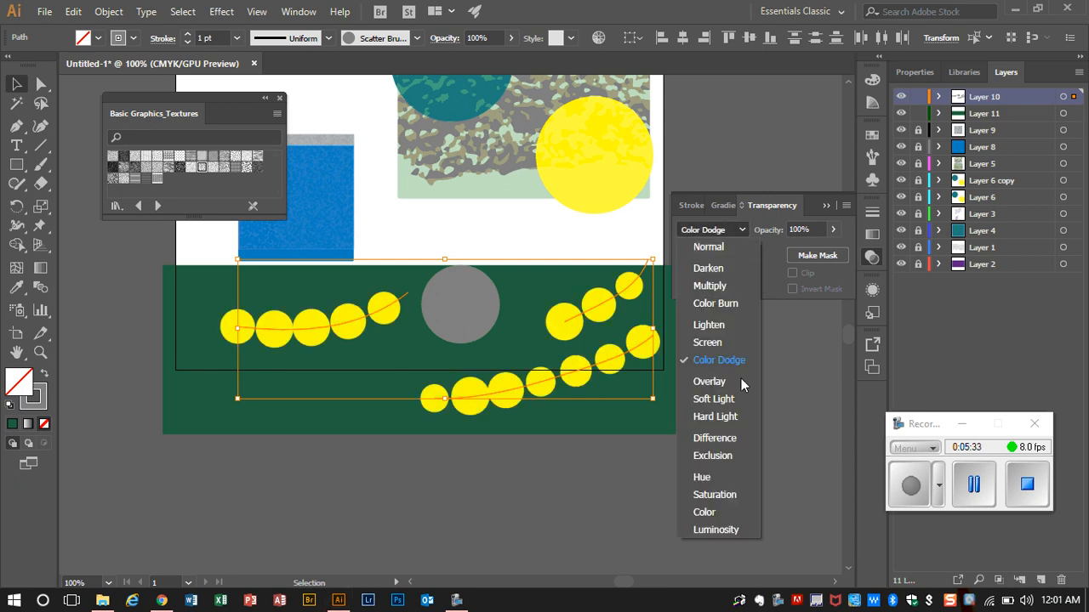
click(737, 400)
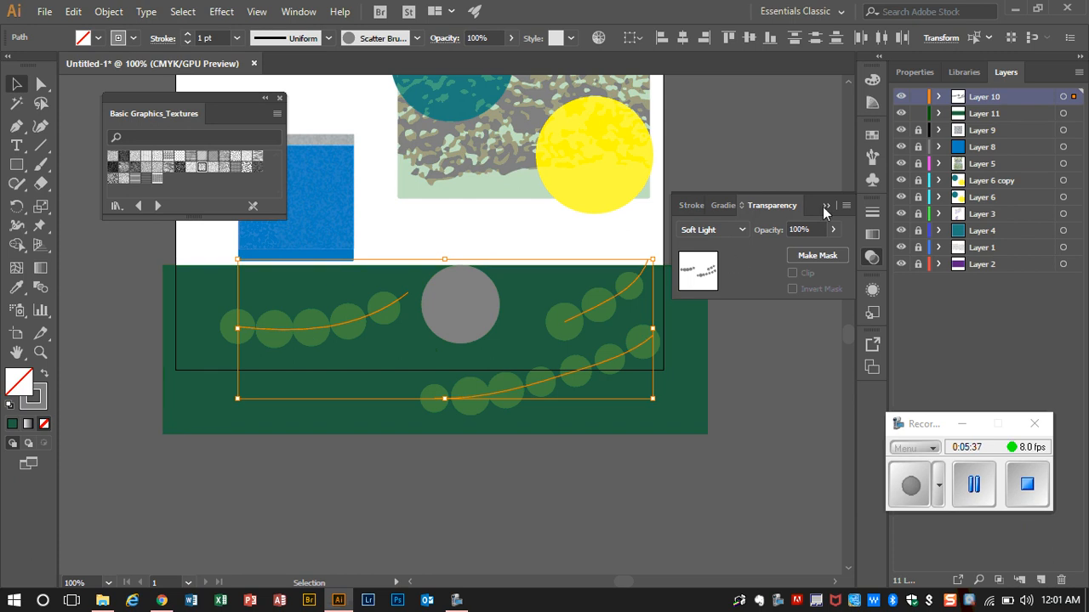
click(833, 230)
drag(837, 249, 798, 253)
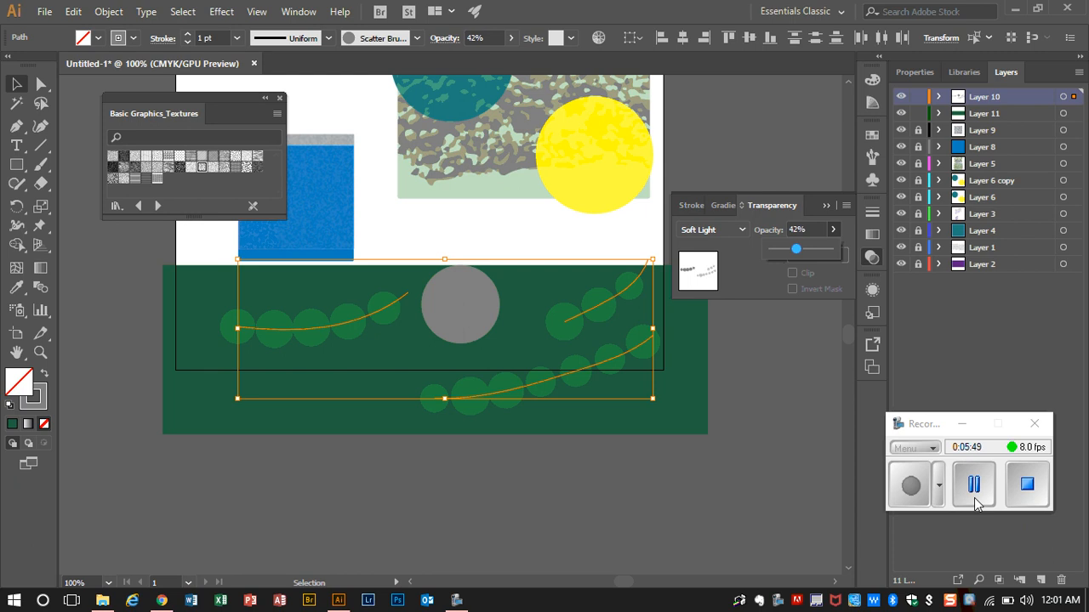
click(94, 251)
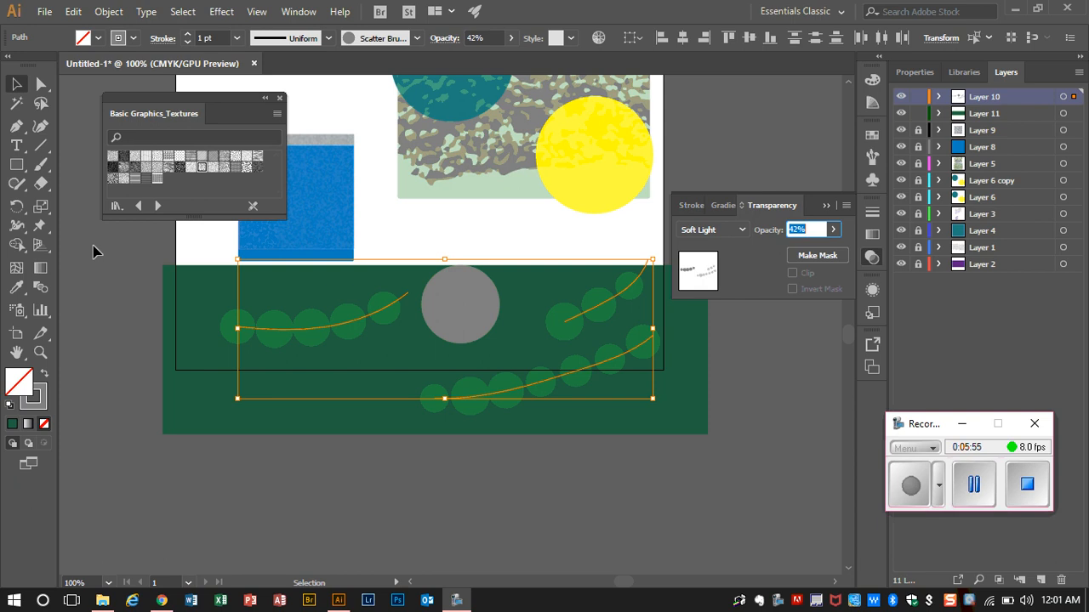
click(318, 94)
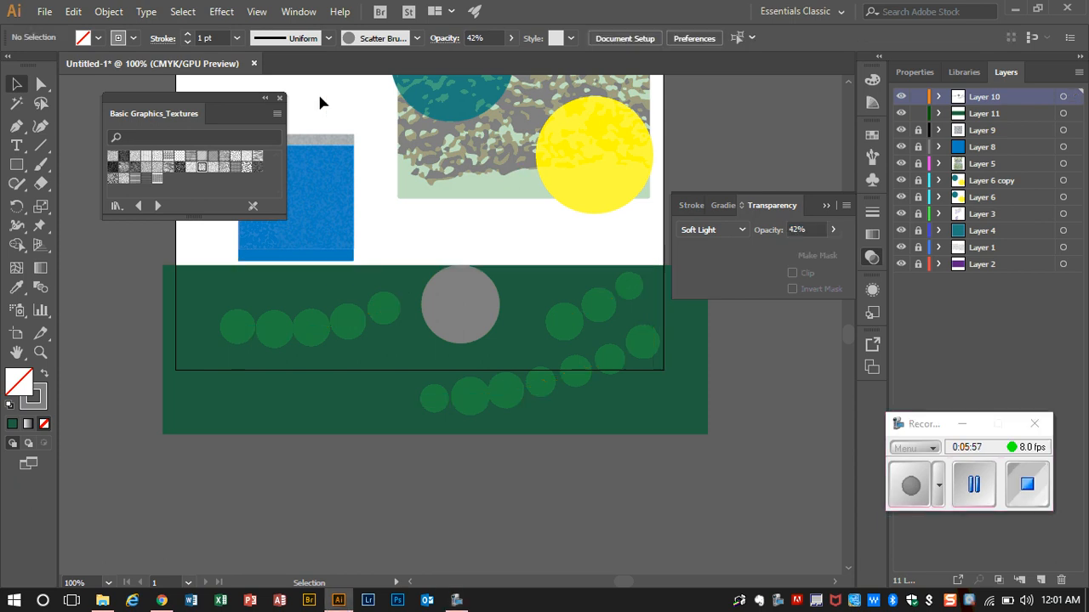
Step: Save the document to the Desktop as lastname_firstname_texturetutorial.ai in Adobe Illustrator format, with Illustrator CC as the version
key(ctrl+minus)
key(ctrl+minus)
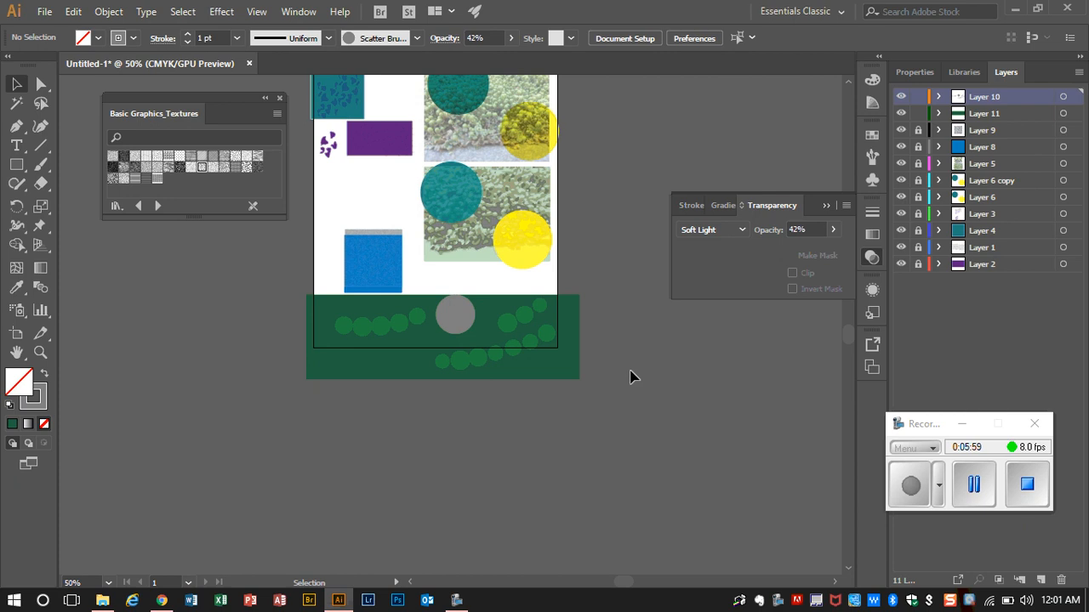
scroll(630, 376, up, 3)
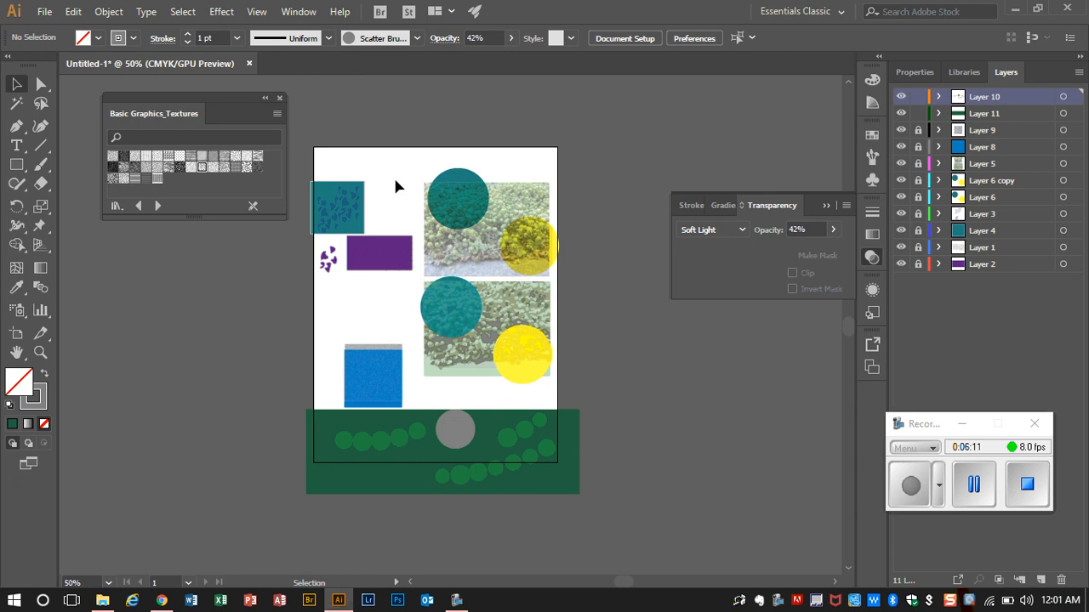
click(43, 12)
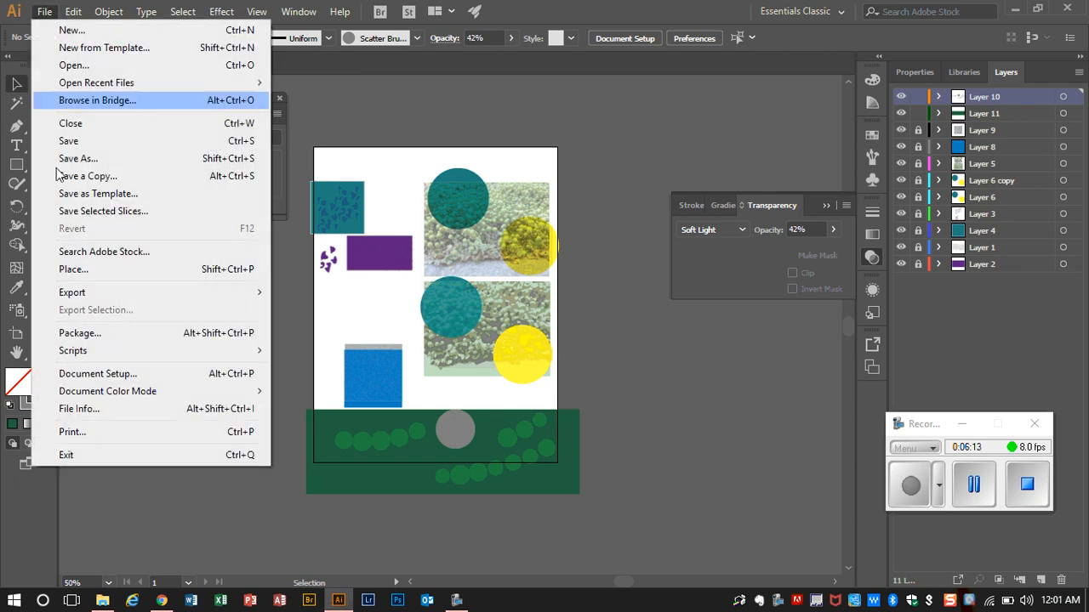
click(123, 159)
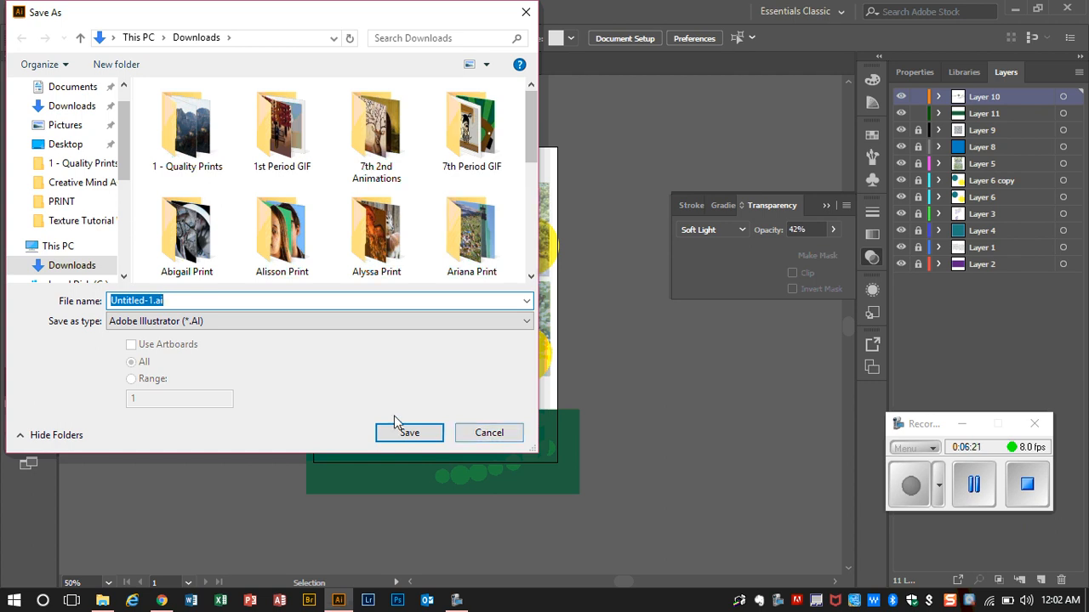
click(64, 144)
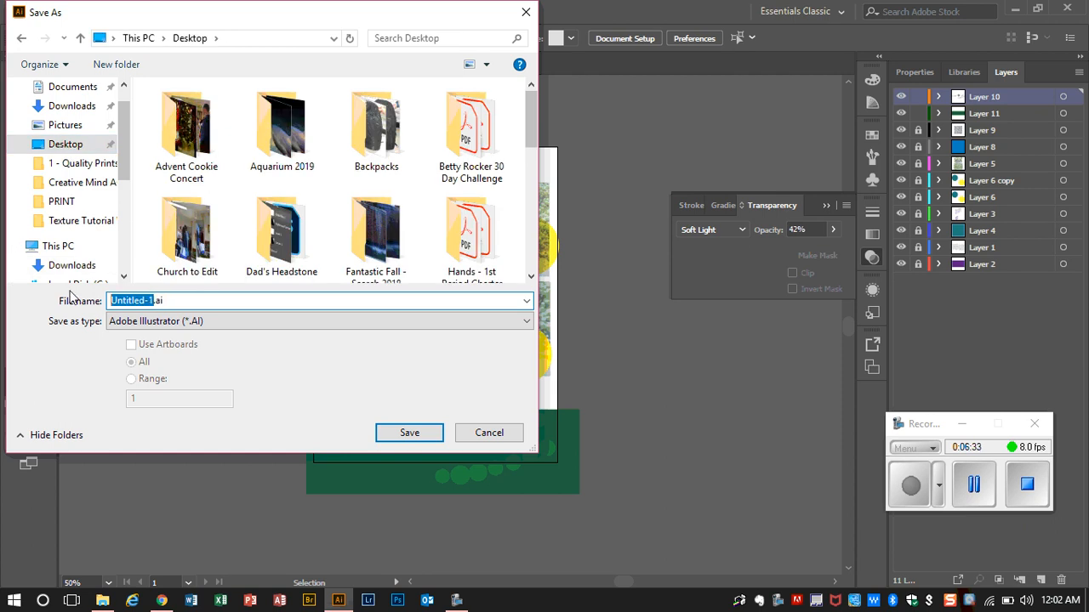
text(lastname)
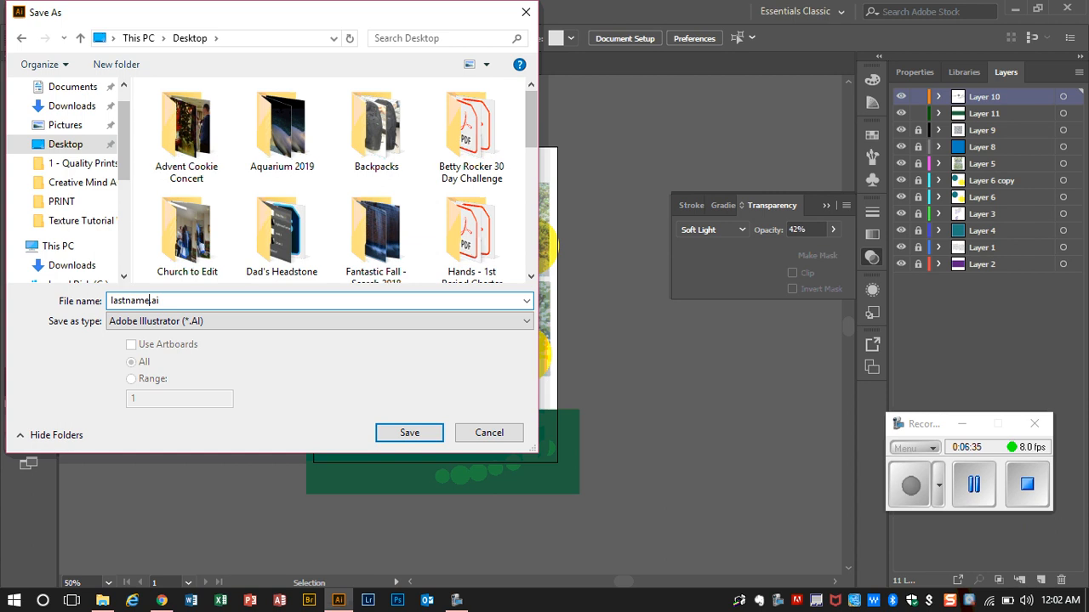
text(_firstname_texturetur)
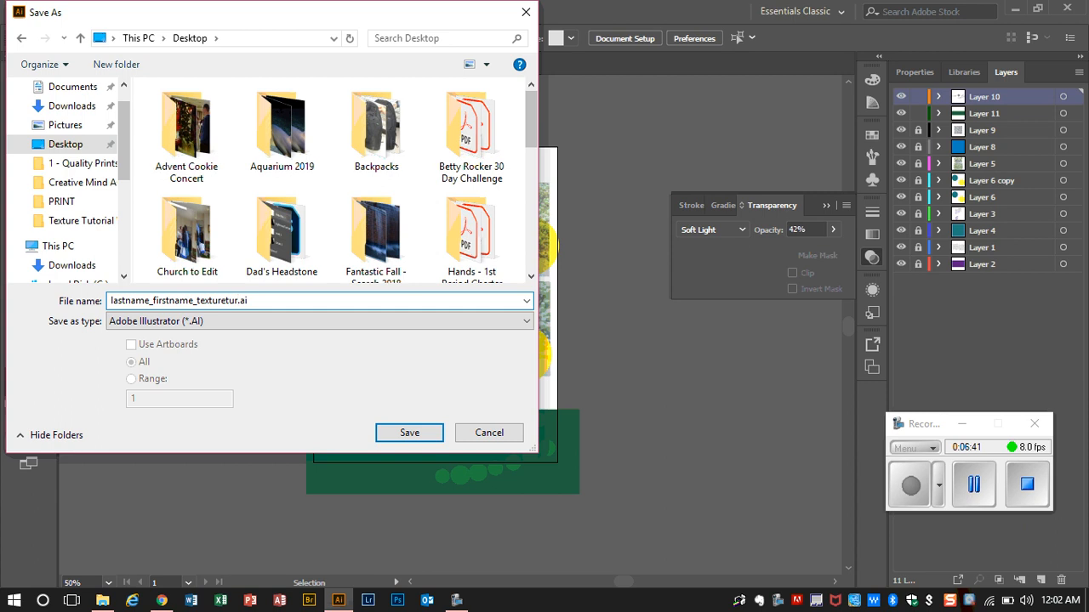
key(BackSpace)
text(torial)
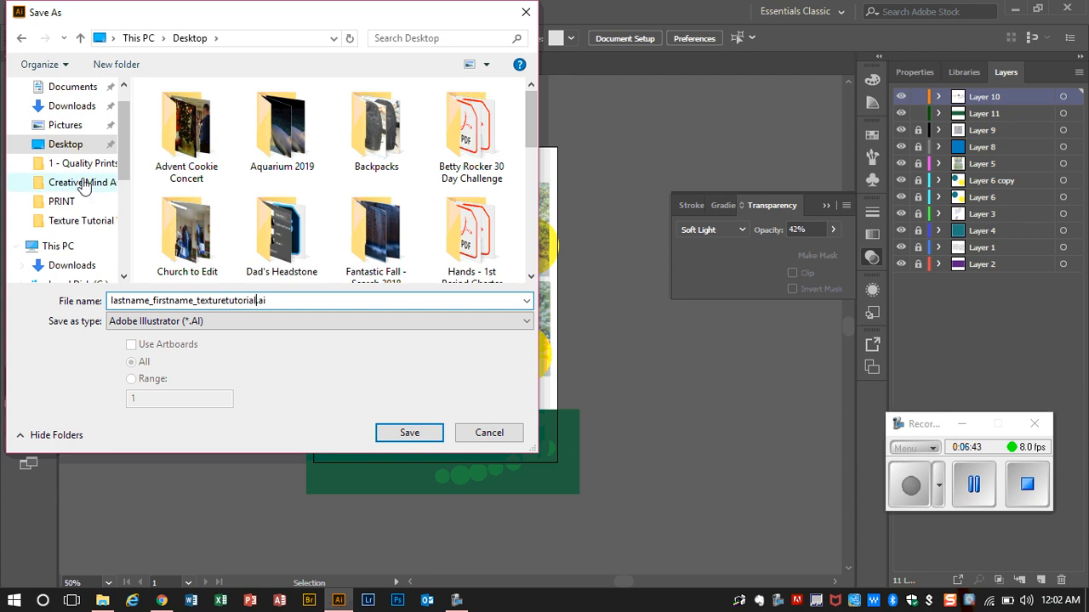
click(400, 432)
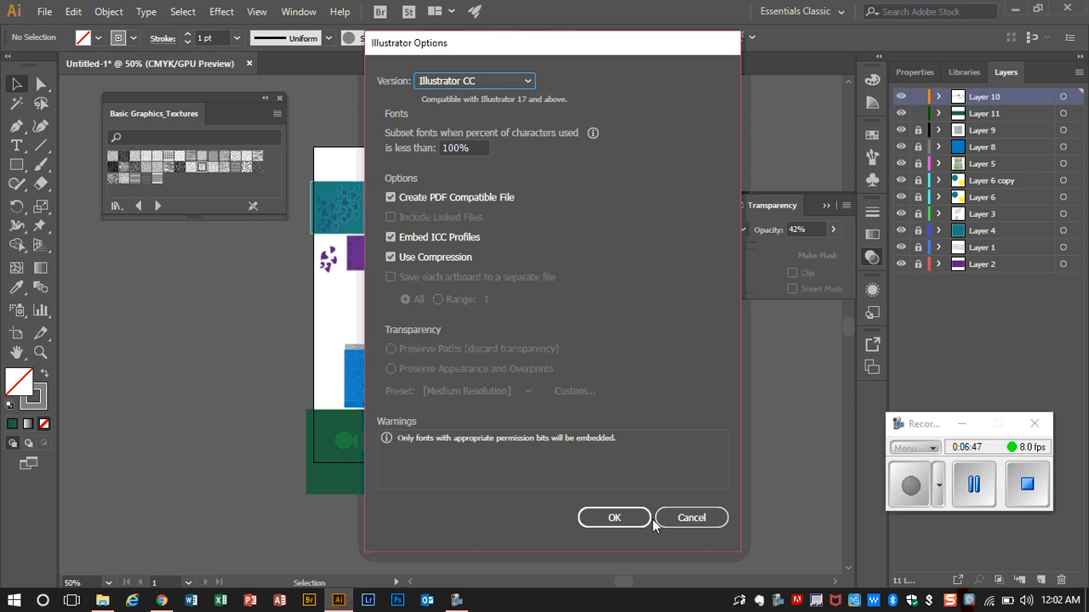
click(614, 514)
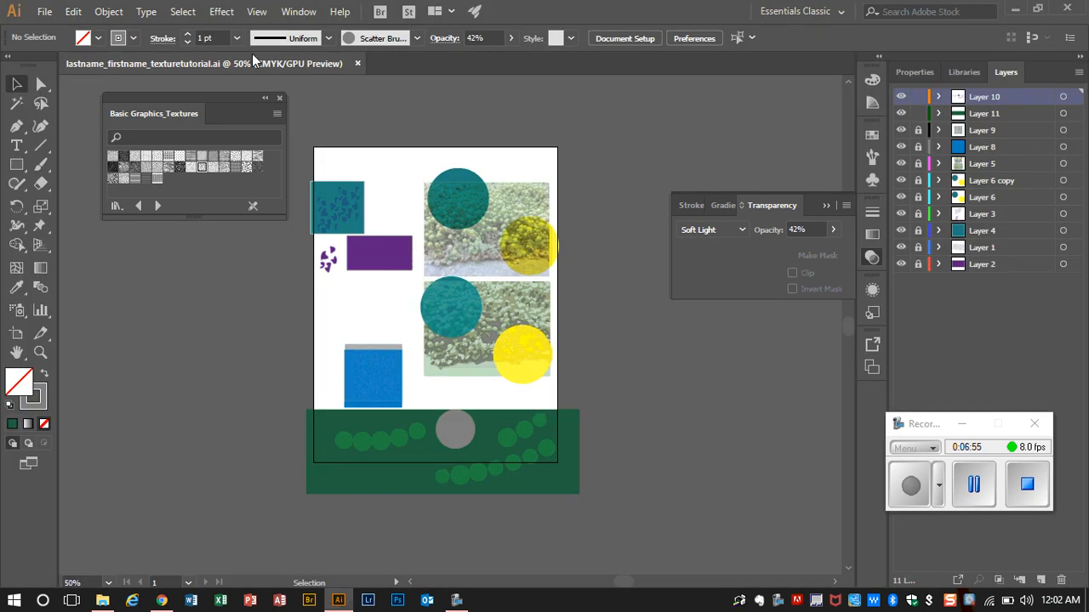
Step: Export lastname_firstname_texturetutorial.jpg to the Desktop as a JPEG using all artboards, with CMYK color, quality 5 and High (300 ppi) resolution
click(37, 11)
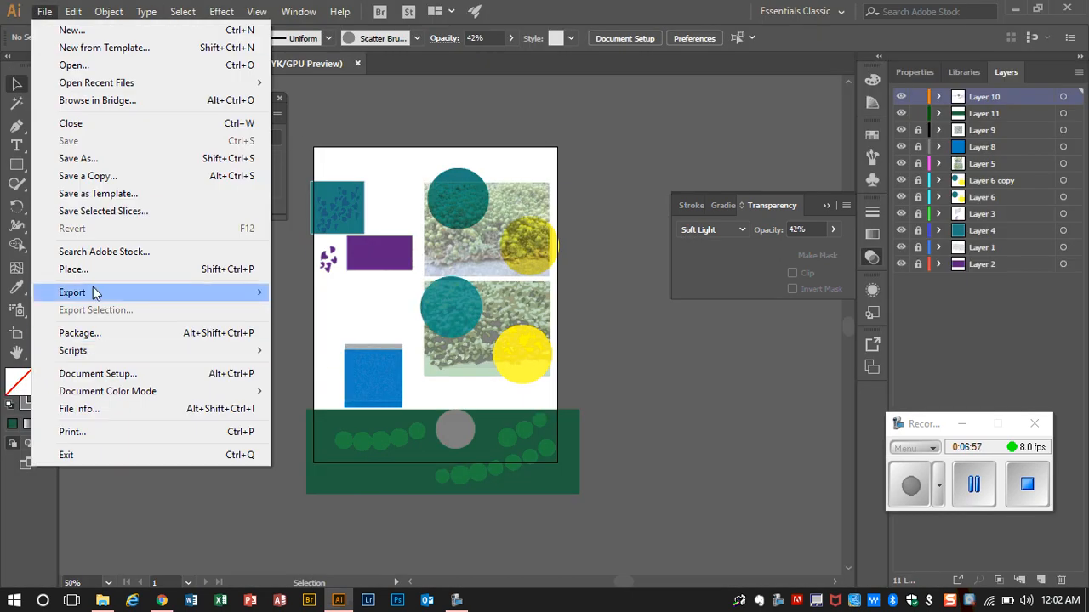
mouse_move(95, 293)
click(316, 310)
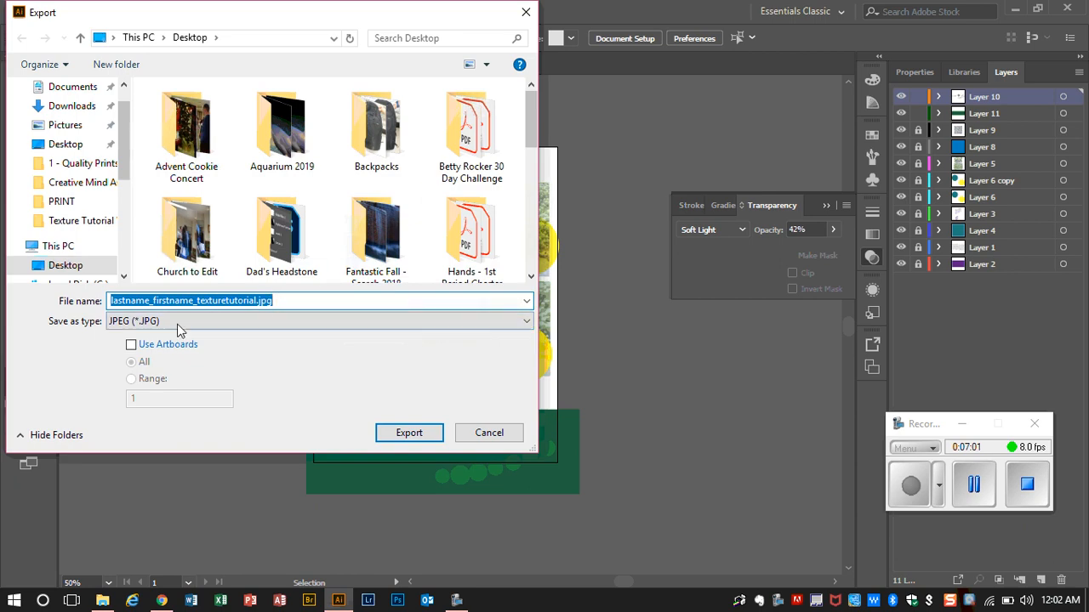
click(130, 344)
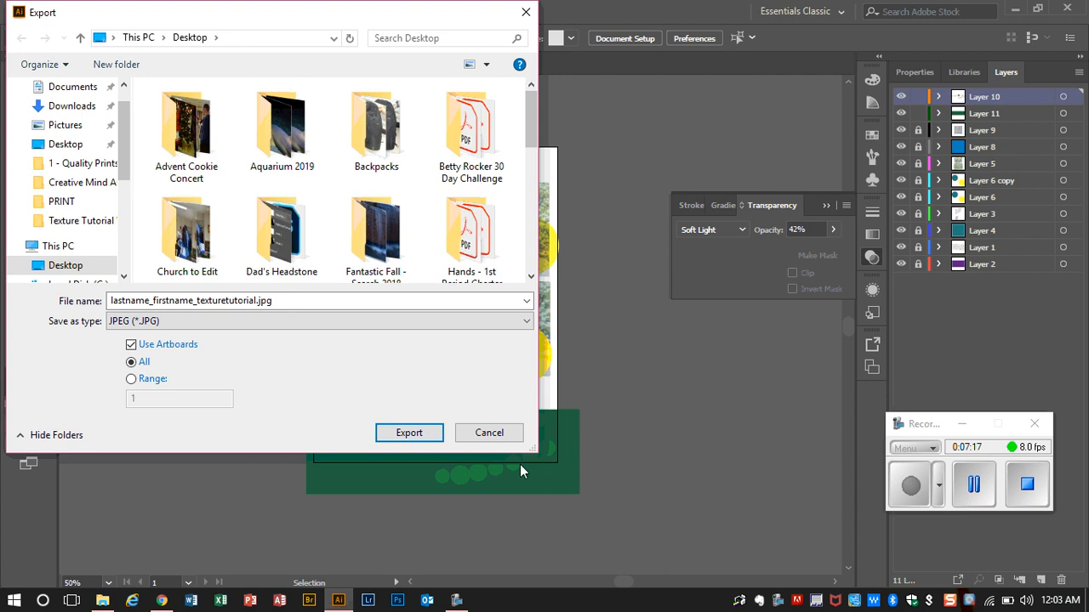
click(405, 432)
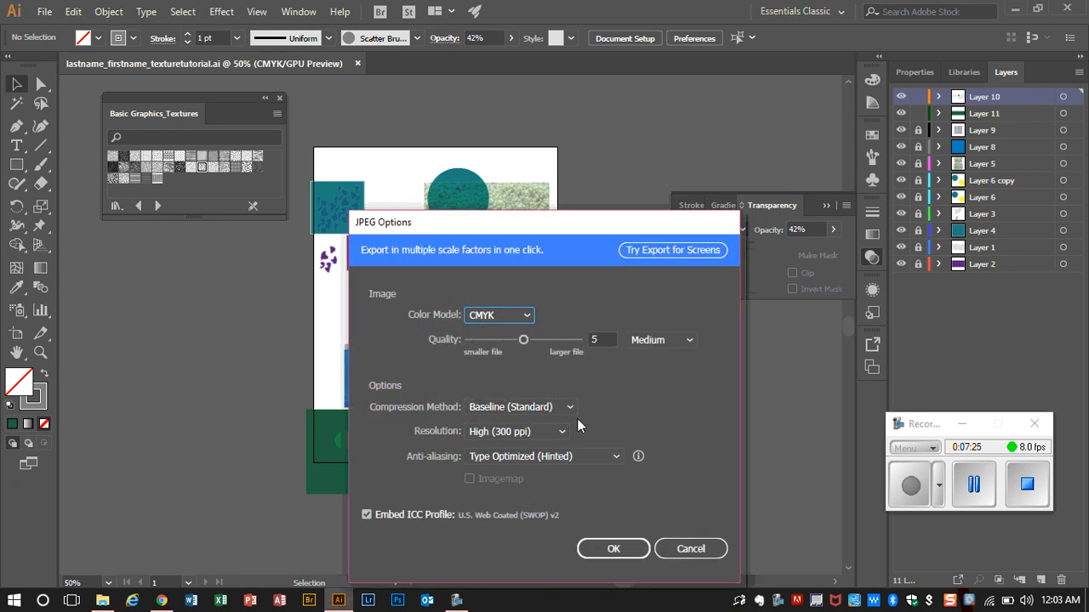
click(620, 548)
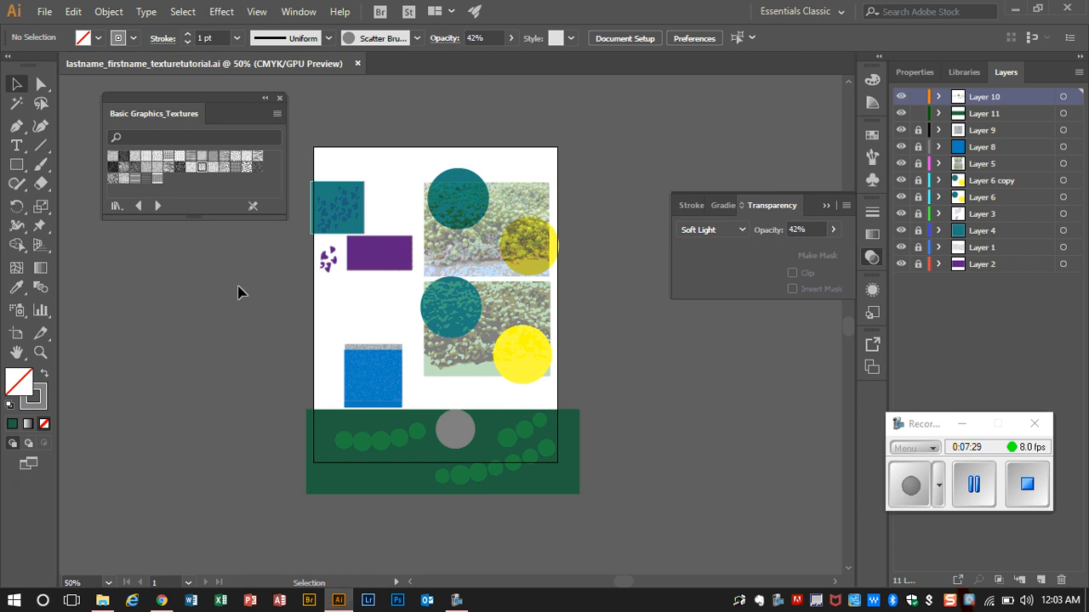